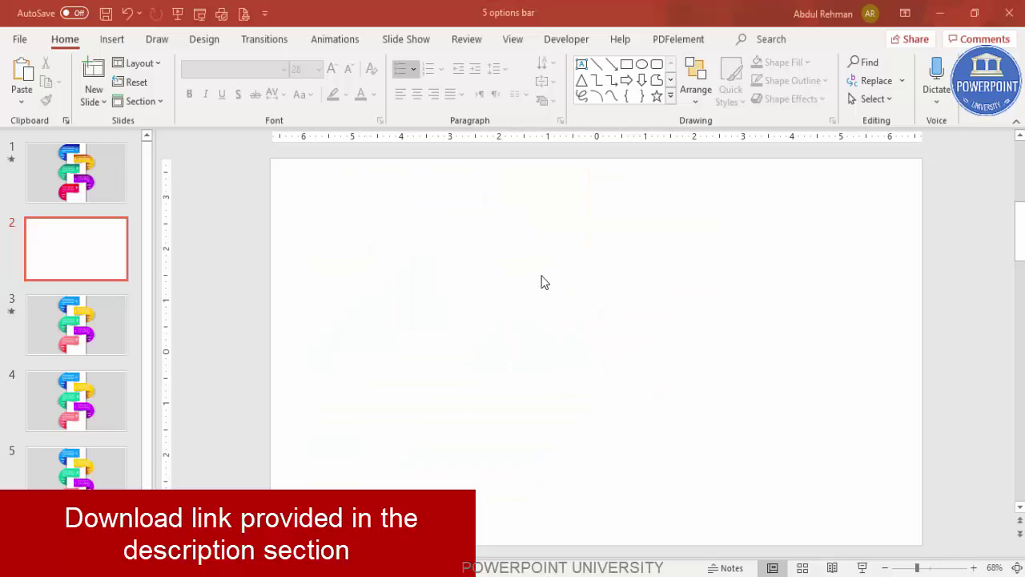
# Make the slide background light grey
pyautogui.rightClick(464, 269)
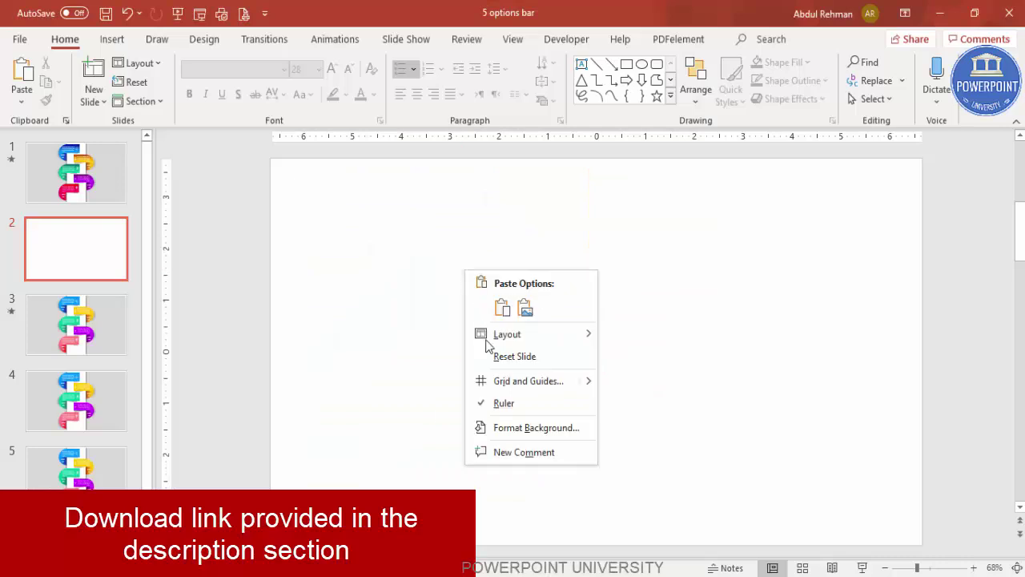
pyautogui.click(531, 427)
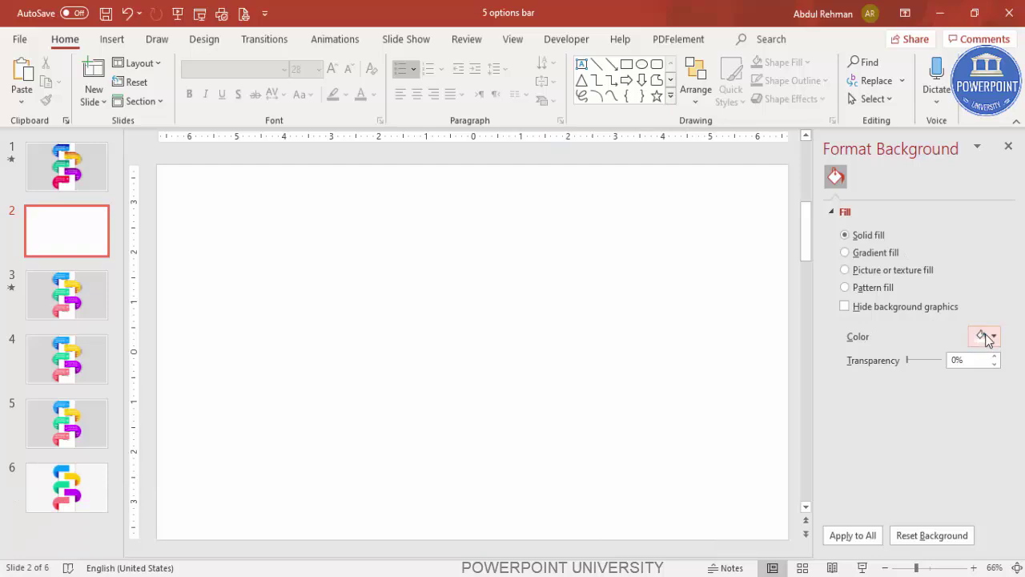
pyautogui.click(986, 338)
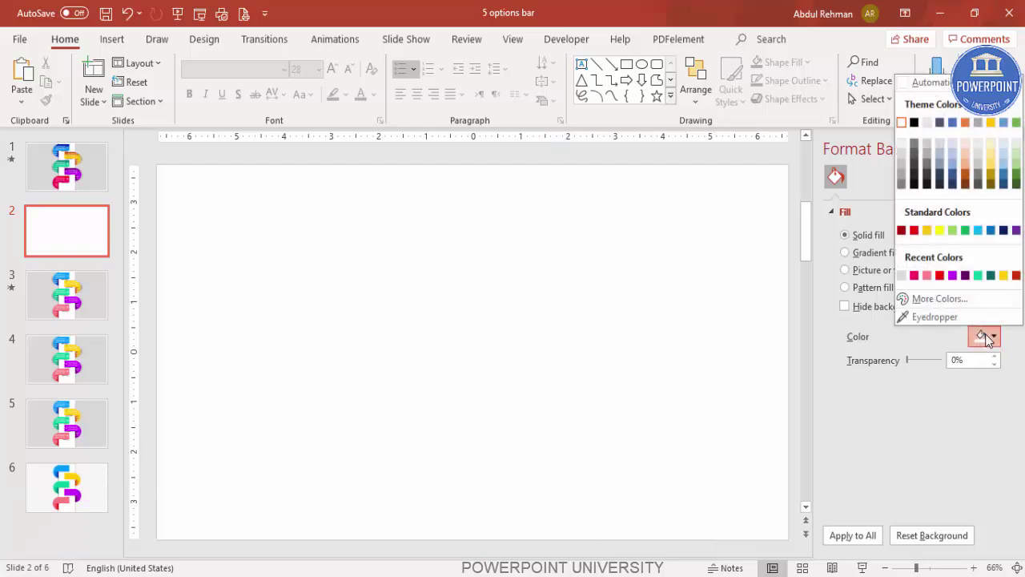
pyautogui.click(901, 275)
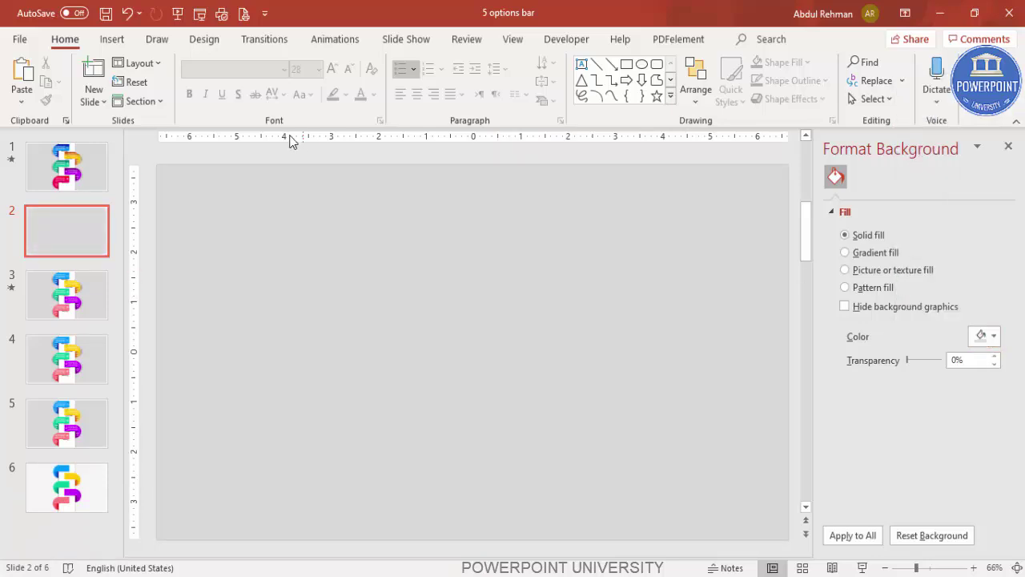
# Draw a tall rectangle from the top to the bottom of the slide
pyautogui.click(112, 39)
pyautogui.click(241, 92)
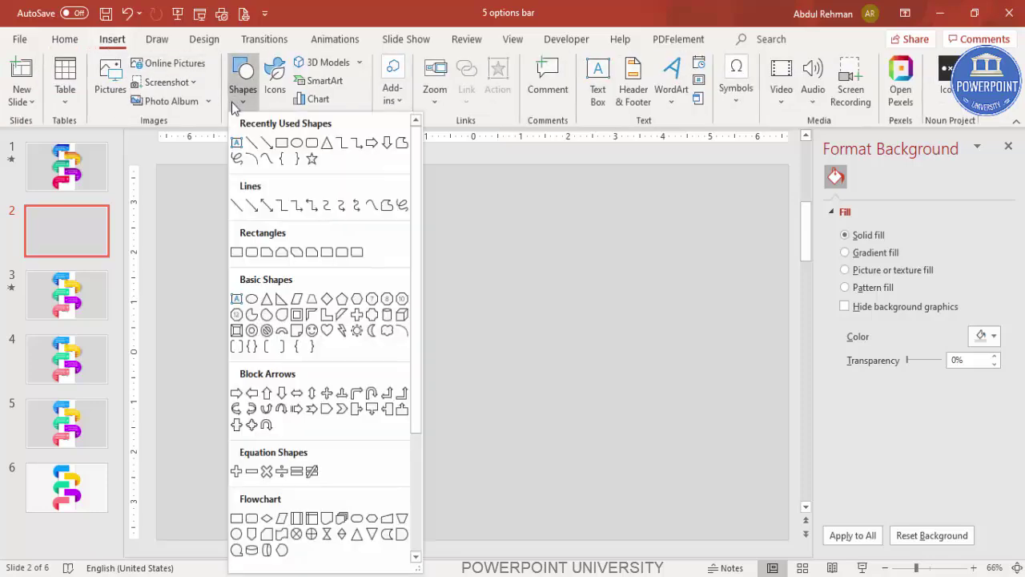
pyautogui.click(236, 251)
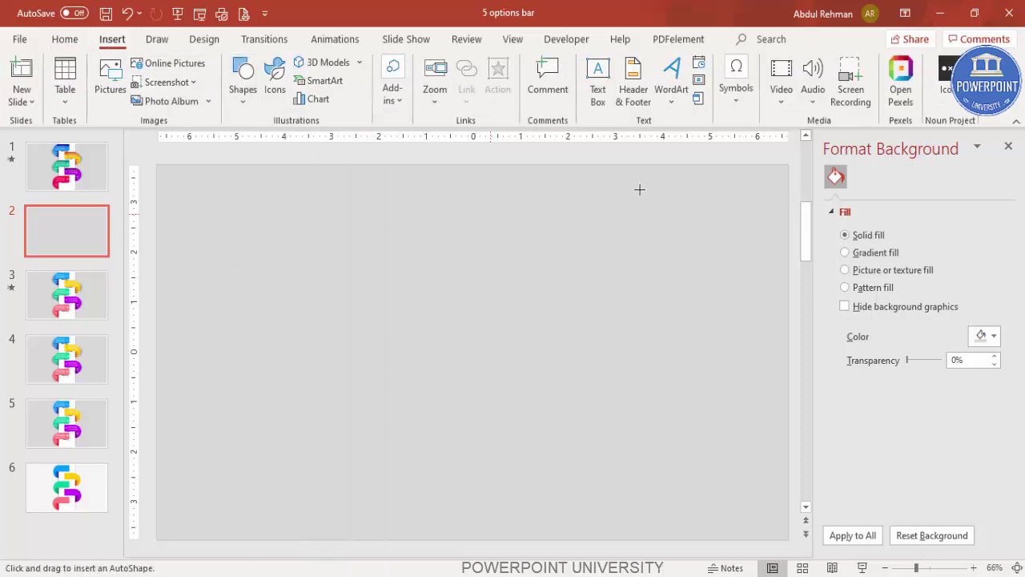
pyautogui.moveTo(412, 165); pyautogui.dragTo(551, 543)
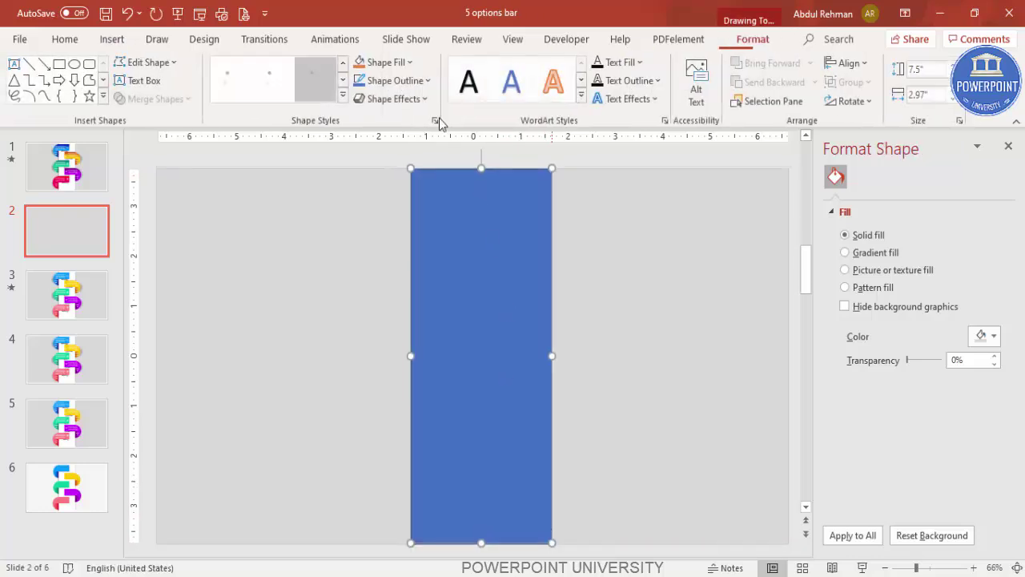
# Give the rectangle no outline and a white fill, and centre it horizontally
pyautogui.click(408, 80)
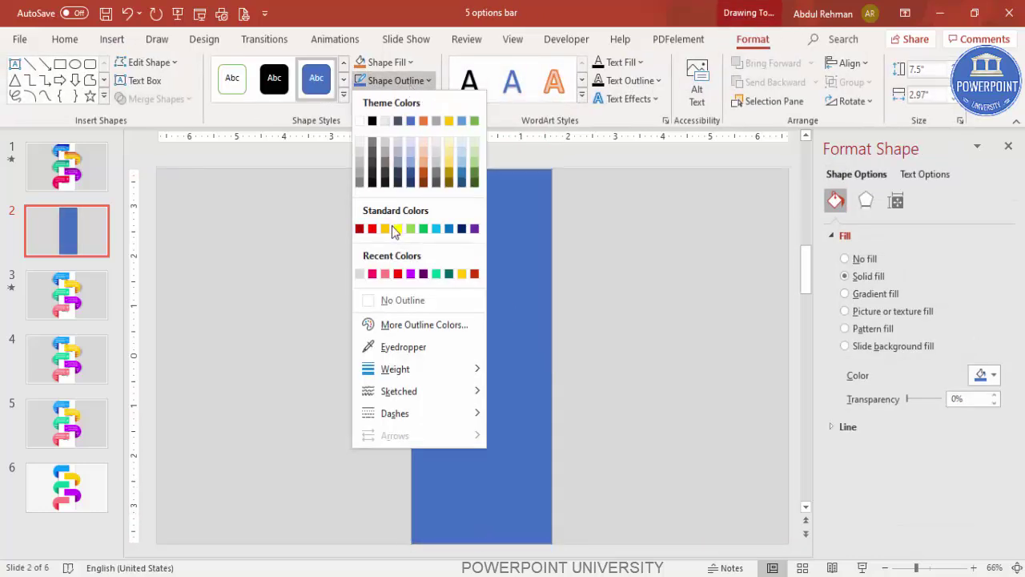
pyautogui.click(401, 300)
pyautogui.click(383, 61)
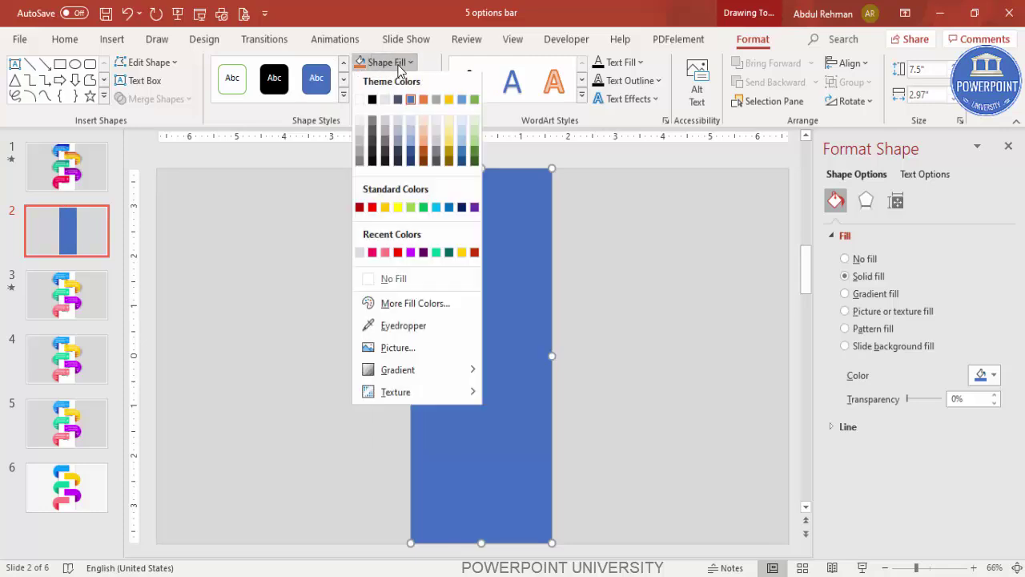
pyautogui.click(359, 103)
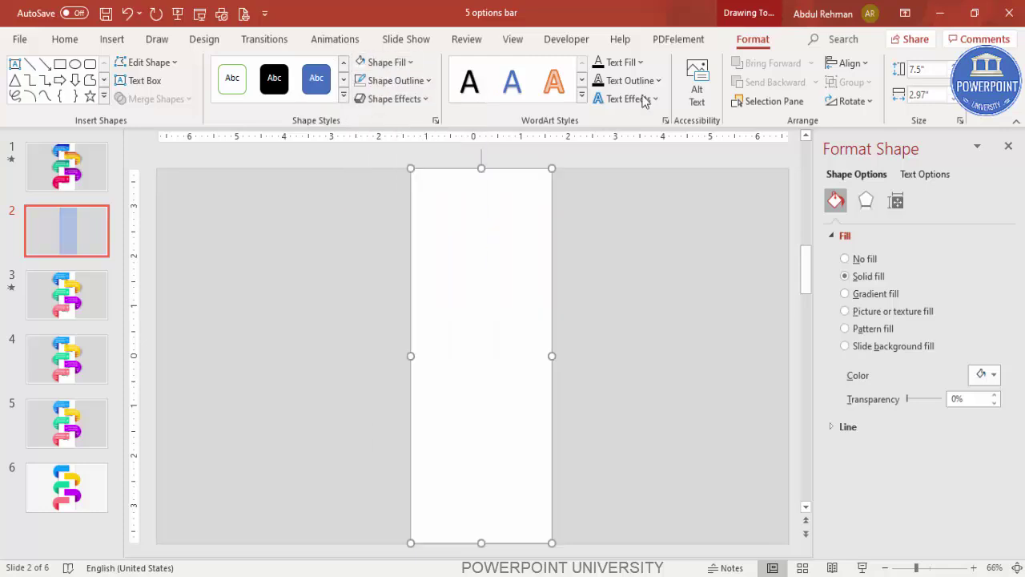
pyautogui.click(850, 62)
pyautogui.click(864, 105)
pyautogui.click(646, 210)
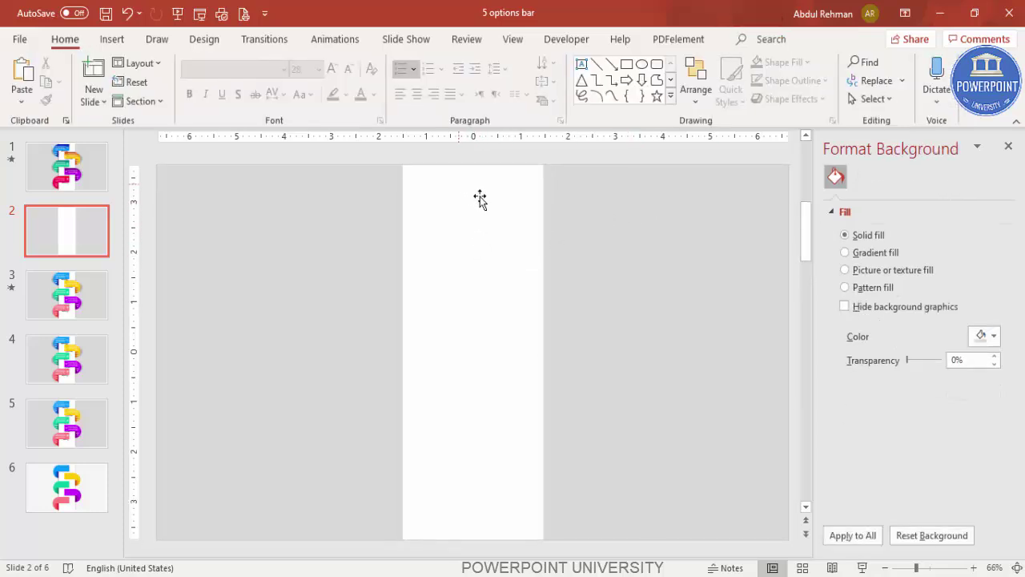
# Draw a narrow, outline-free full-height bar left of the white column
pyautogui.click(113, 40)
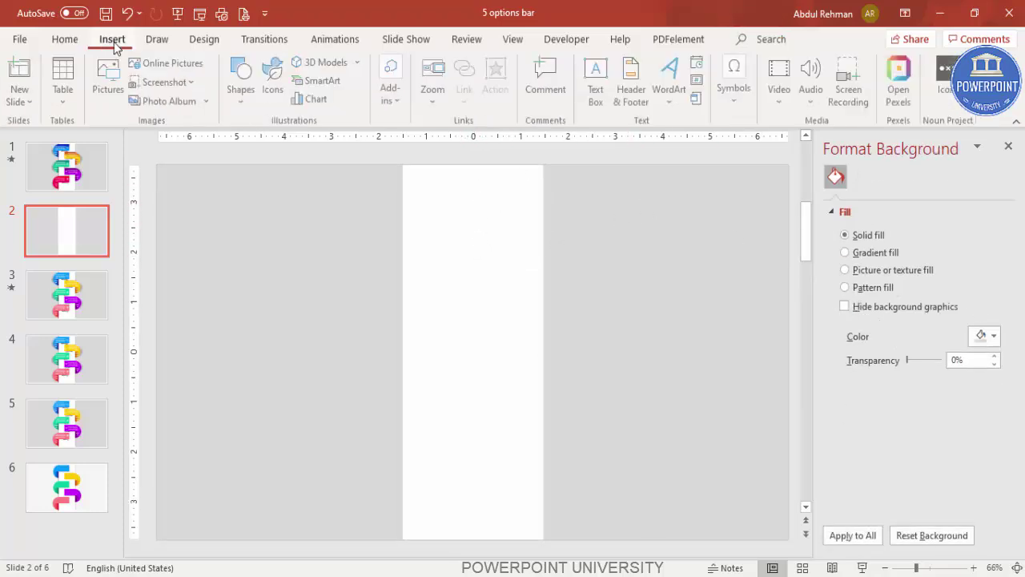
pyautogui.click(243, 80)
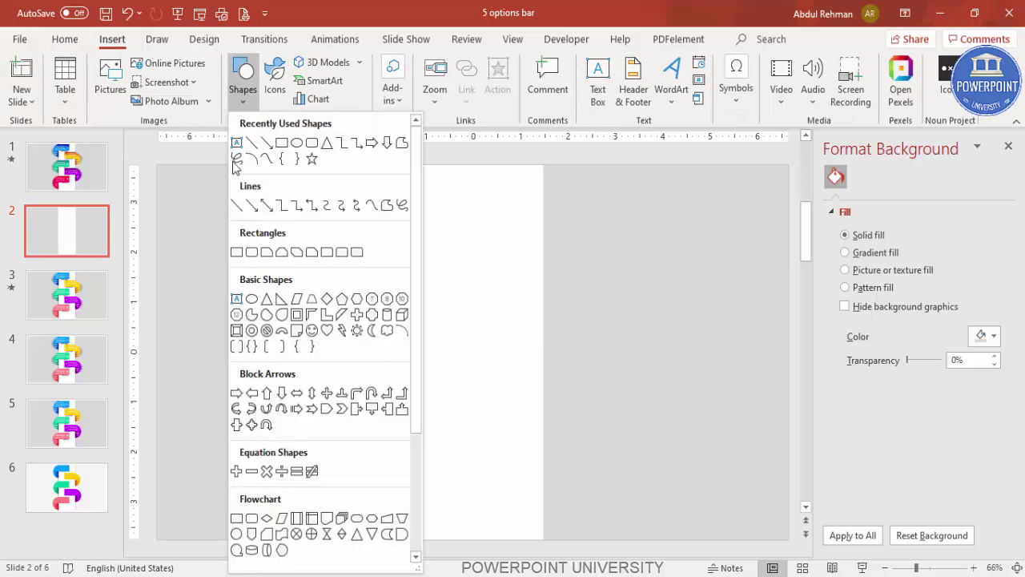
pyautogui.click(237, 253)
pyautogui.moveTo(351, 164); pyautogui.dragTo(384, 542)
pyautogui.click(395, 80)
pyautogui.click(411, 298)
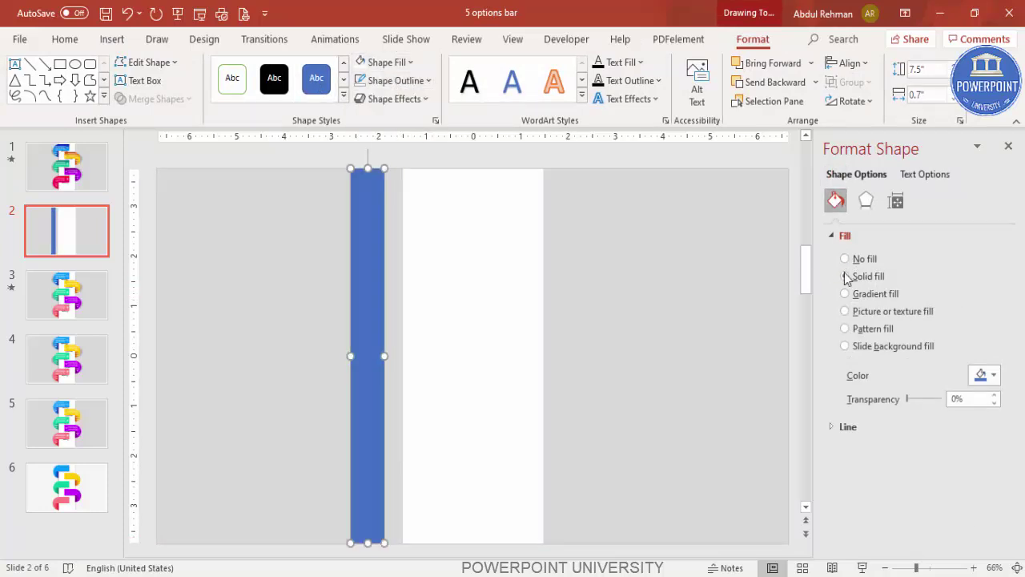
# Give the bar a two-stop horizontal gradient ending in black
pyautogui.click(876, 297)
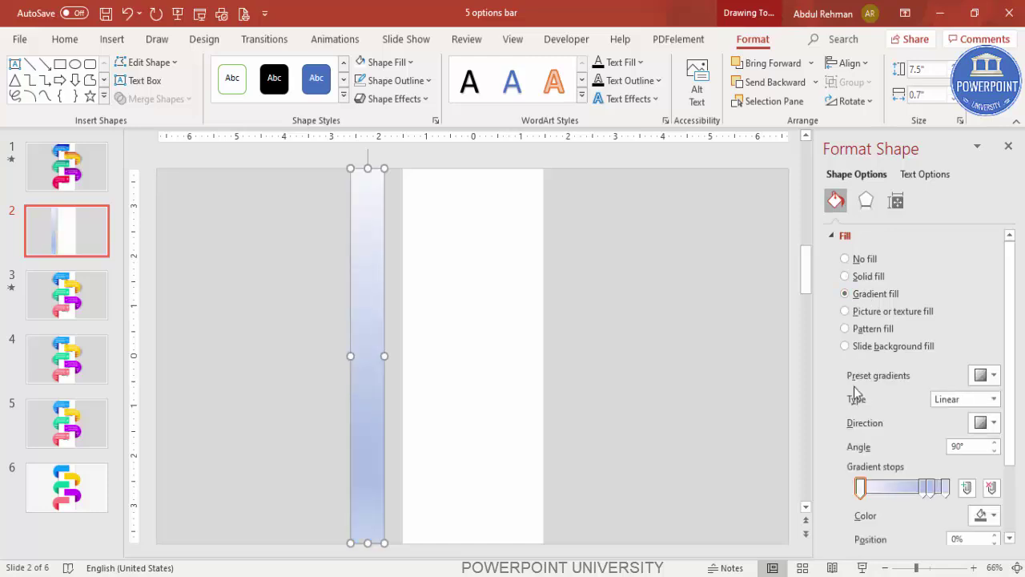
pyautogui.click(927, 487)
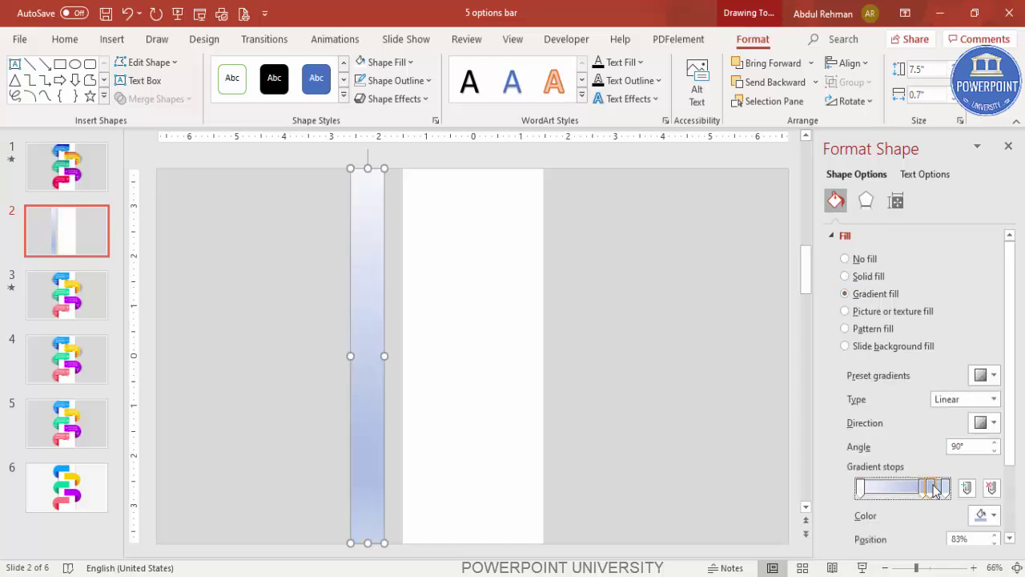
pyautogui.click(991, 488)
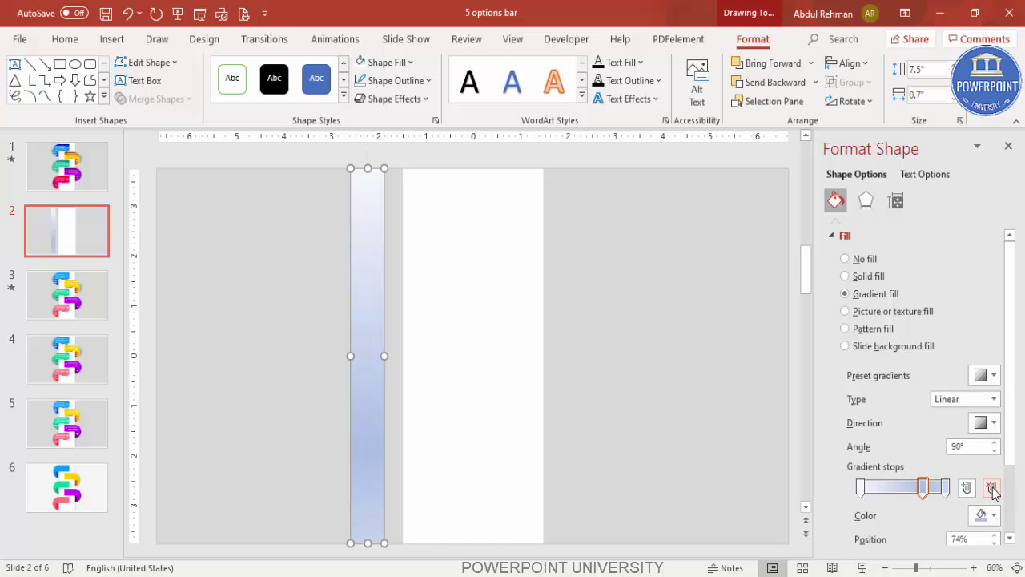
pyautogui.click(992, 487)
pyautogui.click(945, 487)
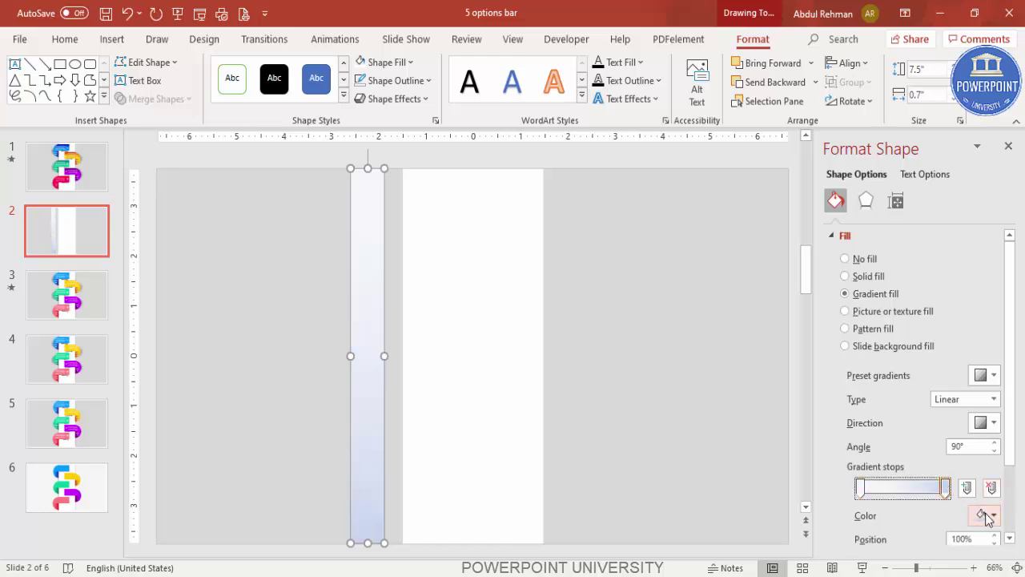
pyautogui.click(986, 516)
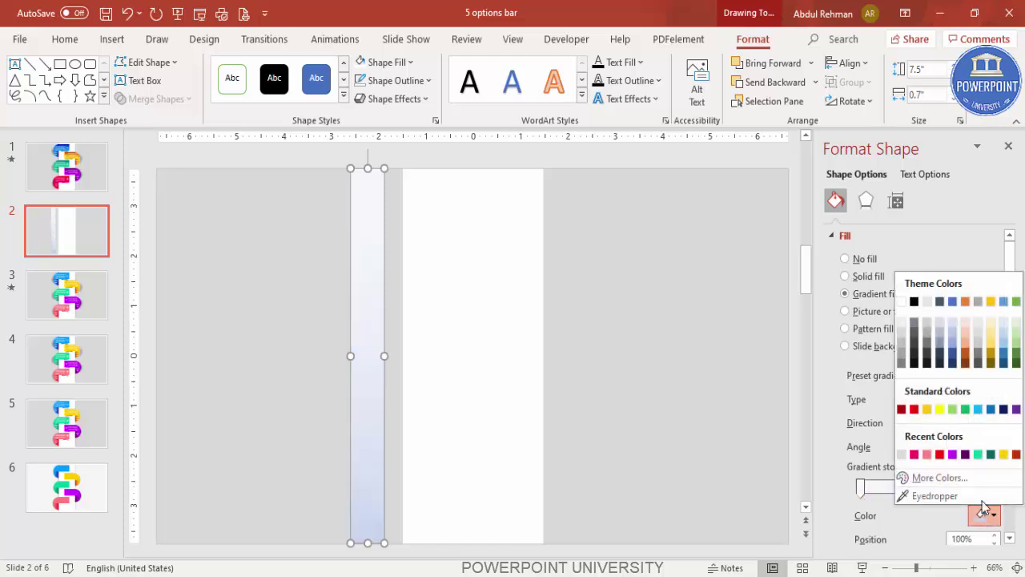
pyautogui.click(914, 301)
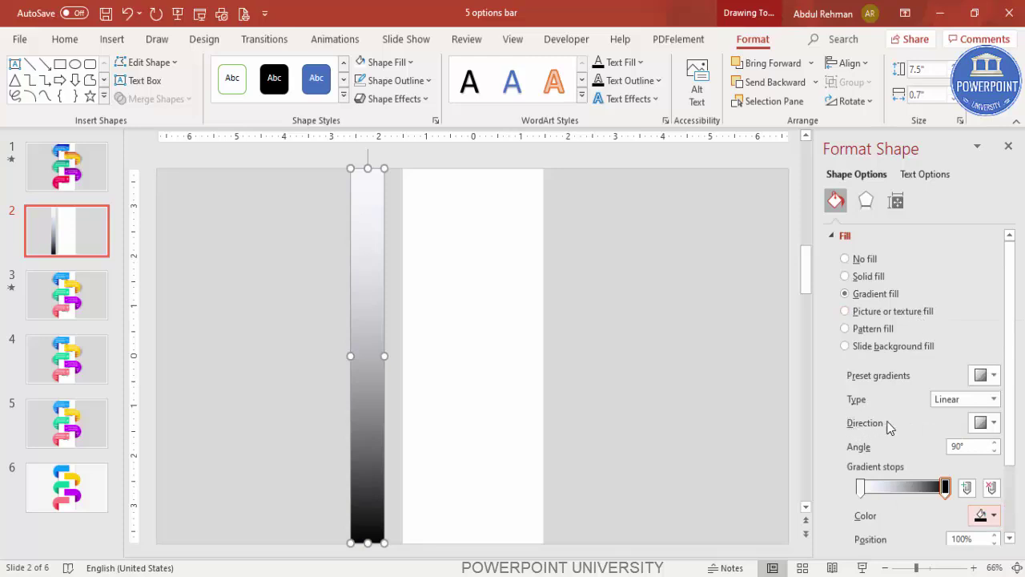
pyautogui.click(985, 422)
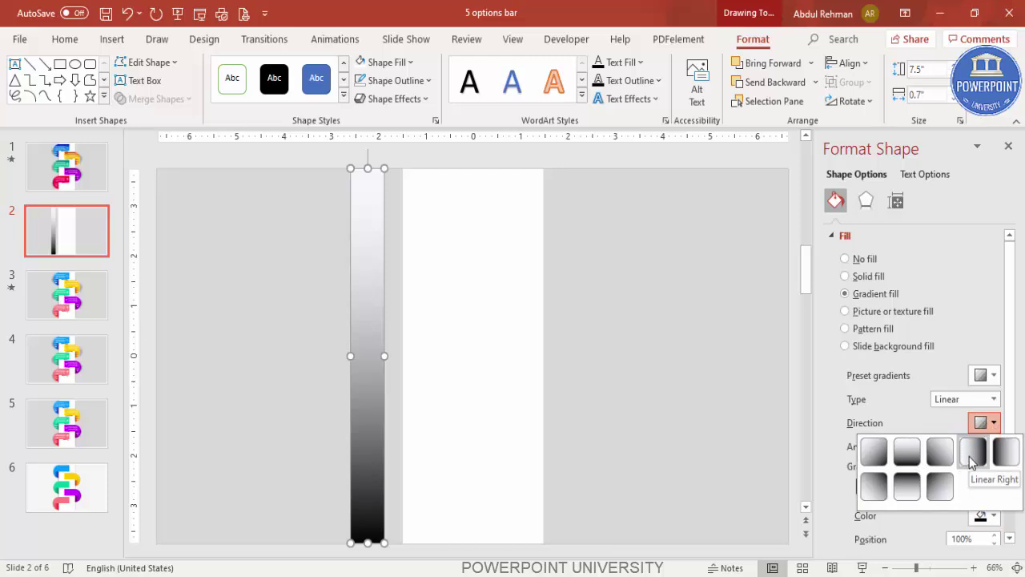
pyautogui.click(971, 453)
# Make the start stop 100% transparent and the black stop 33% transparent, then butt the bar against the column
pyautogui.click(861, 487)
pyautogui.scroll(-3, 1011, 401)
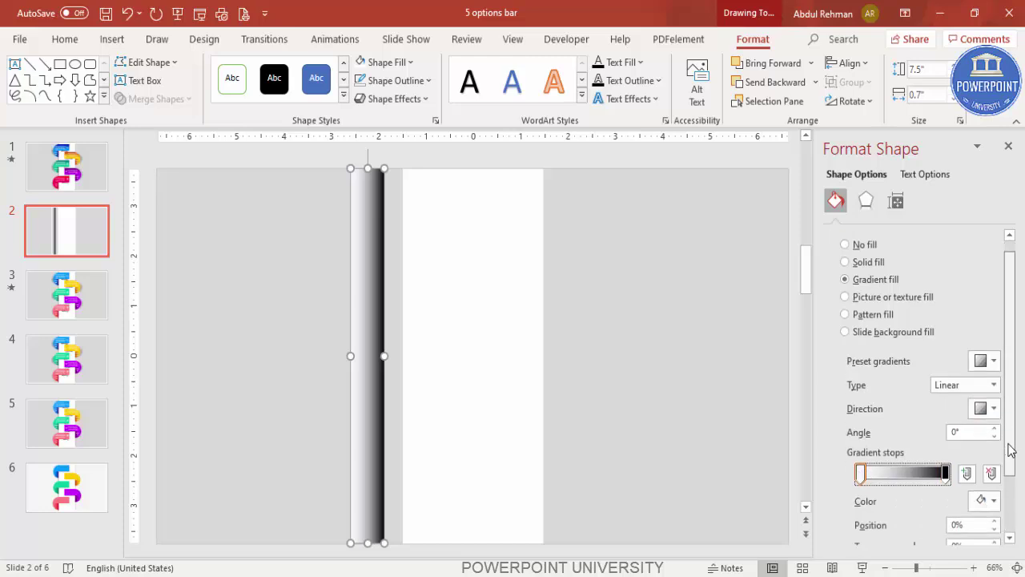
pyautogui.click(986, 431)
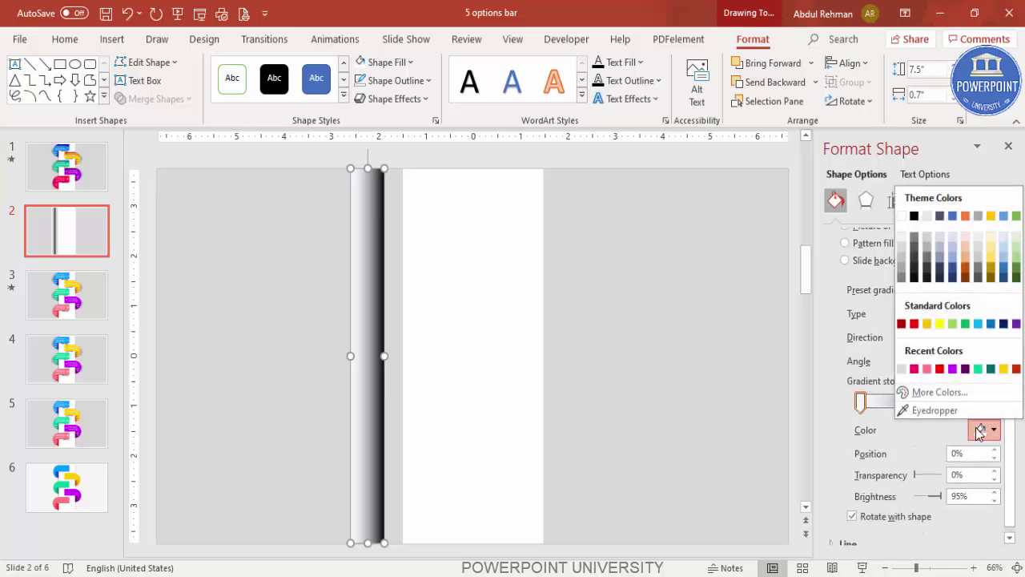
pyautogui.click(902, 369)
pyautogui.moveTo(916, 479); pyautogui.dragTo(979, 481)
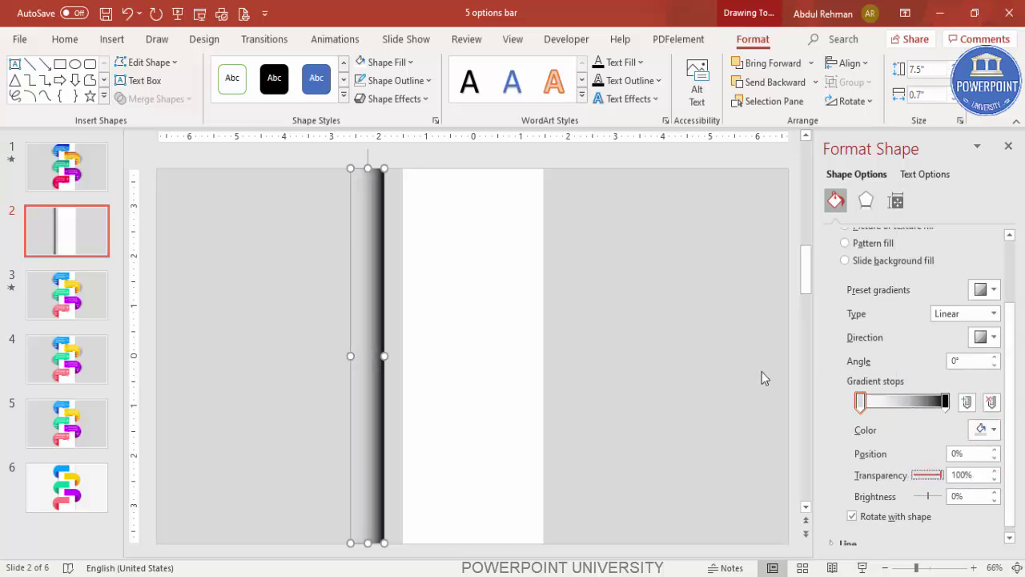
pyautogui.click(944, 403)
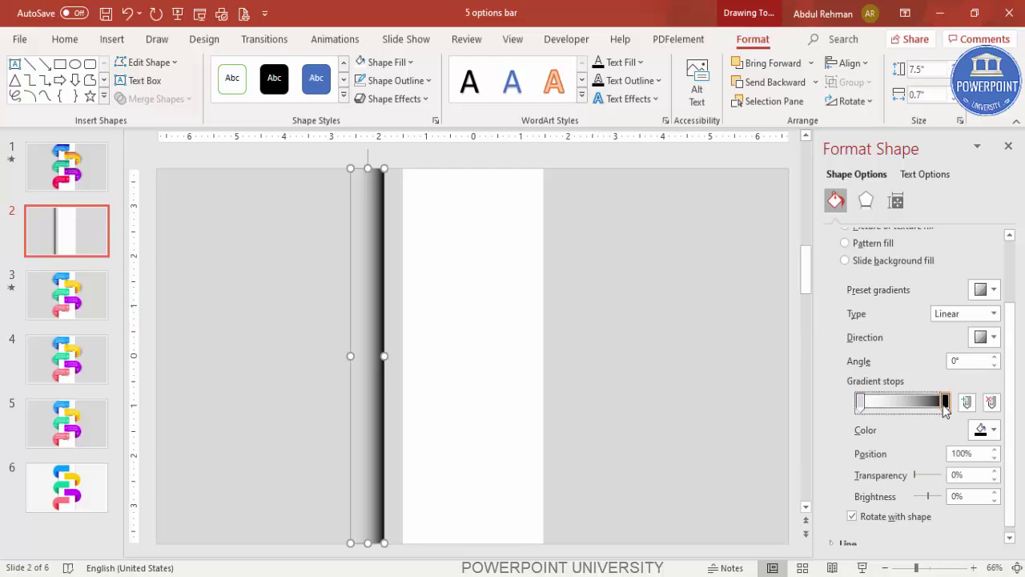
pyautogui.moveTo(915, 477); pyautogui.dragTo(926, 478)
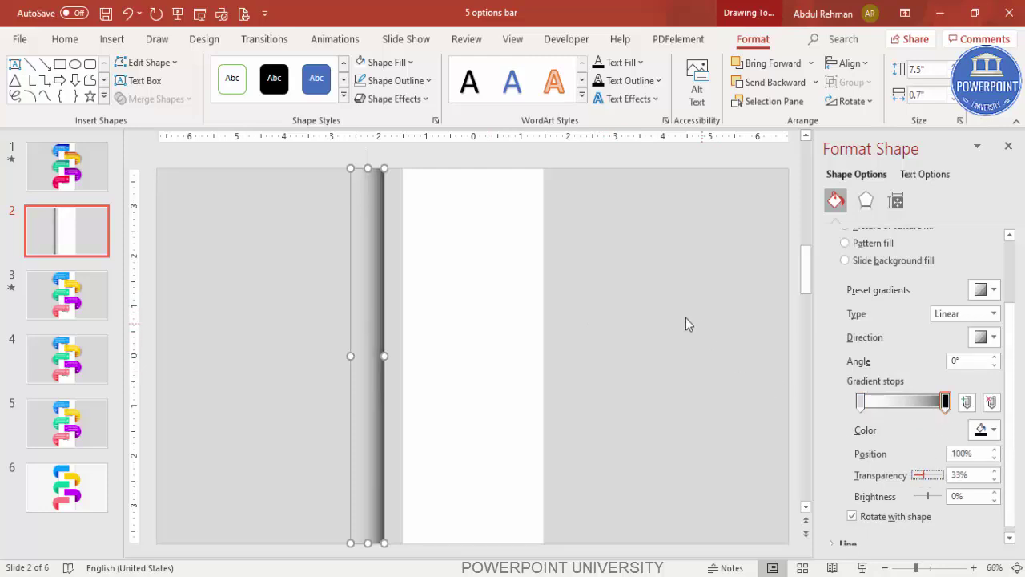
pyautogui.moveTo(380, 244); pyautogui.dragTo(399, 231)
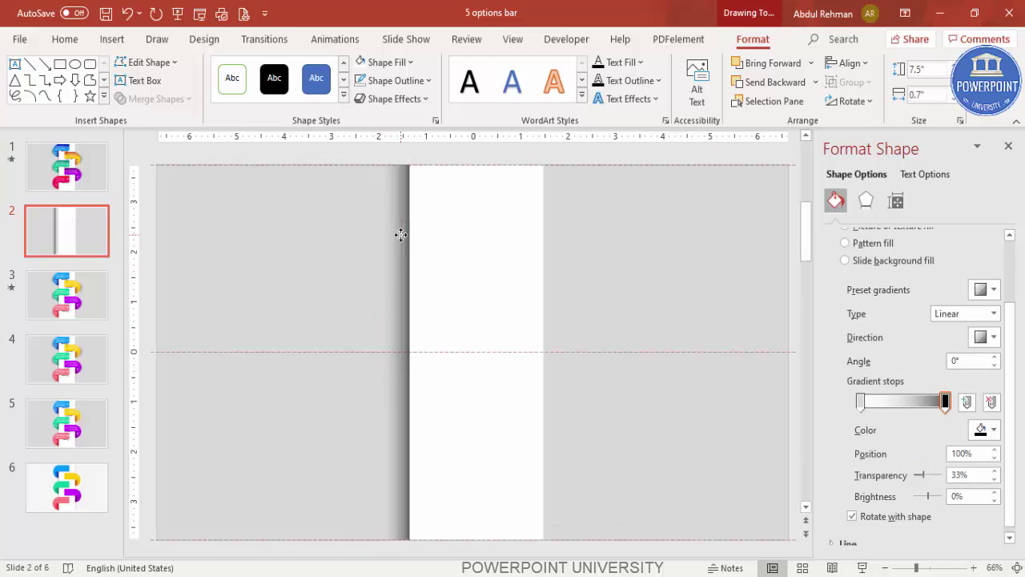
# Send the gradient bar behind the white column and reposition the column
pyautogui.click(815, 88)
pyautogui.click(733, 126)
pyautogui.click(685, 237)
pyautogui.click(392, 319)
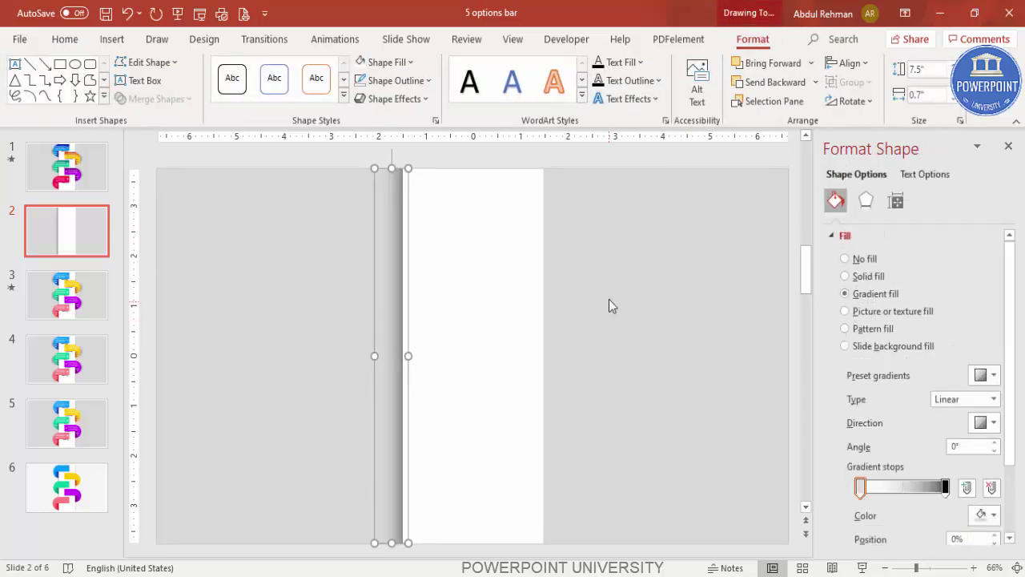
pyautogui.moveTo(428, 297); pyautogui.dragTo(599, 278)
# Flip the gradient strip horizontally, set it on the column's right edge, and send it behind
pyautogui.click(524, 290)
pyautogui.click(849, 101)
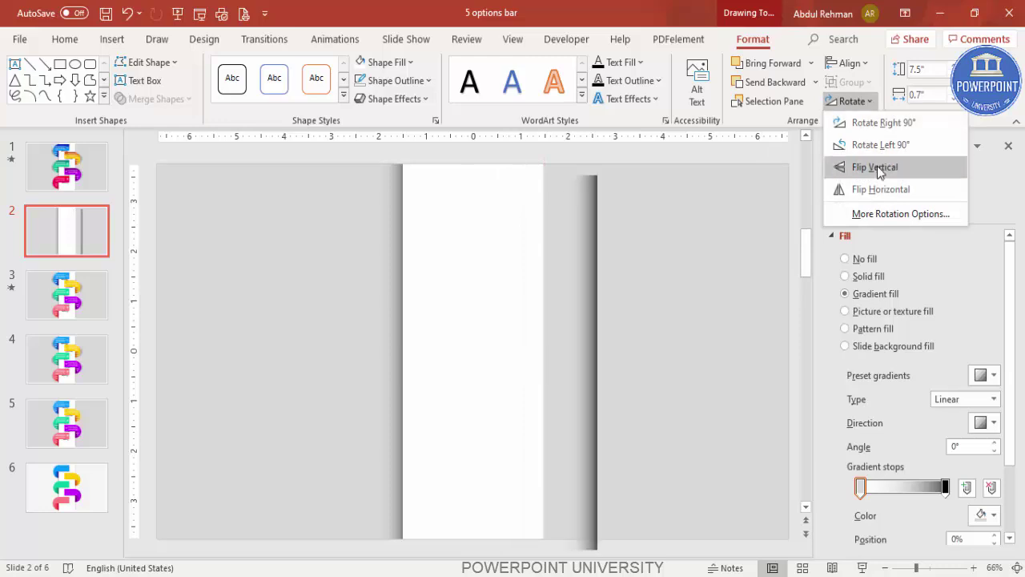
pyautogui.click(879, 191)
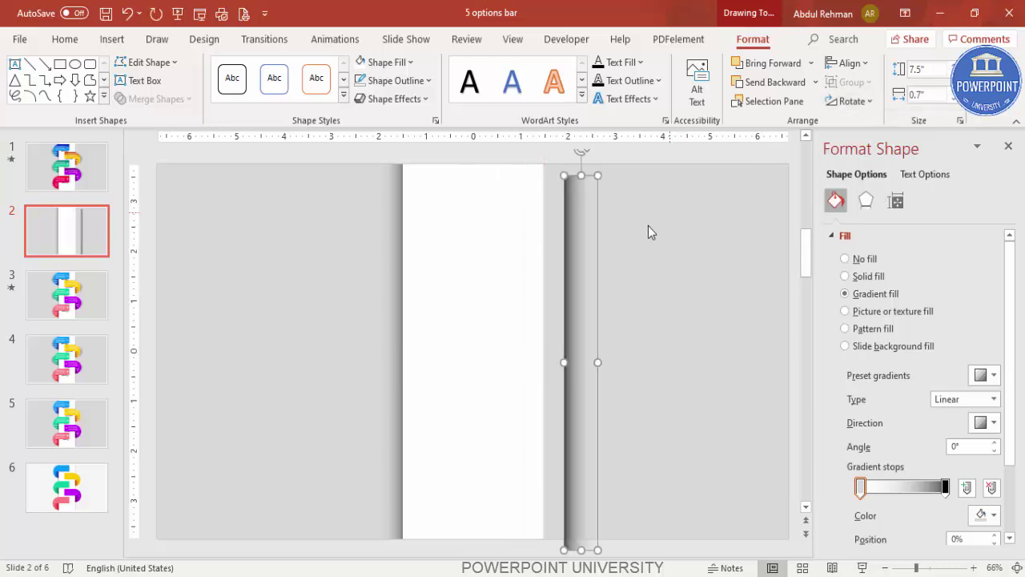
pyautogui.moveTo(565, 244); pyautogui.dragTo(536, 228)
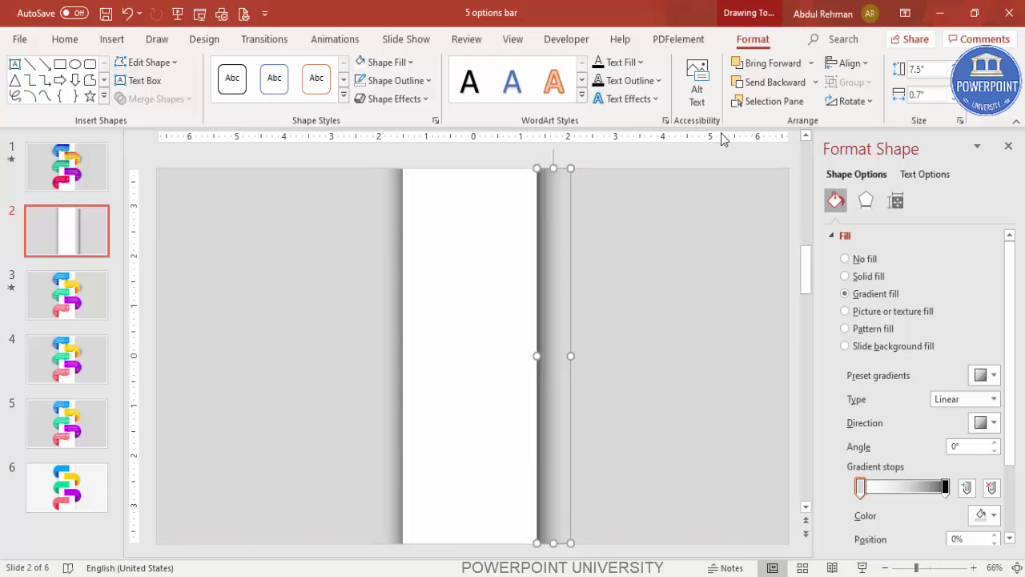
pyautogui.click(816, 82)
pyautogui.click(797, 126)
pyautogui.click(585, 301)
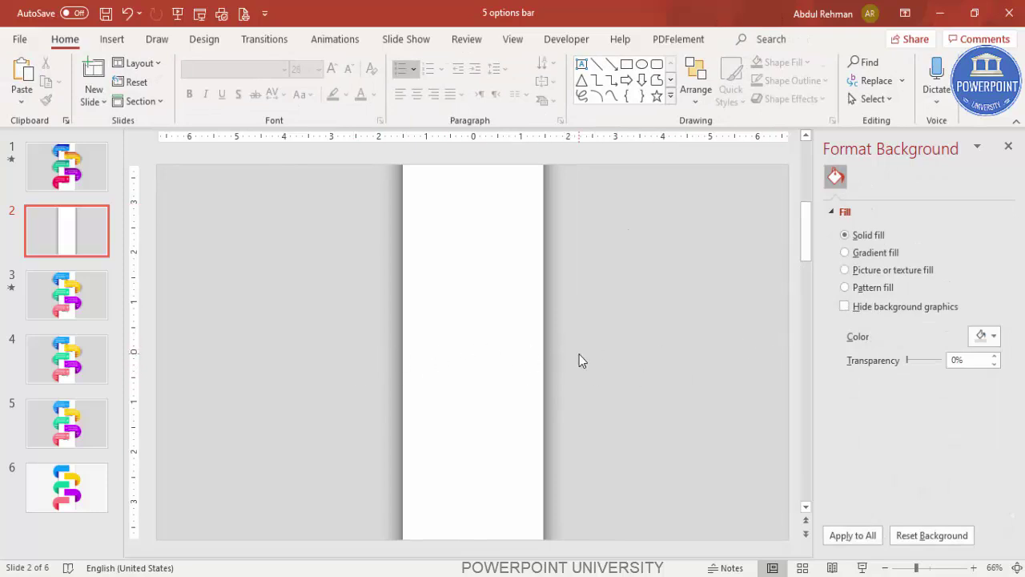
# Add a new slide 3 and delete its title and body placeholders
pyautogui.rightClick(91, 265)
pyautogui.click(145, 325)
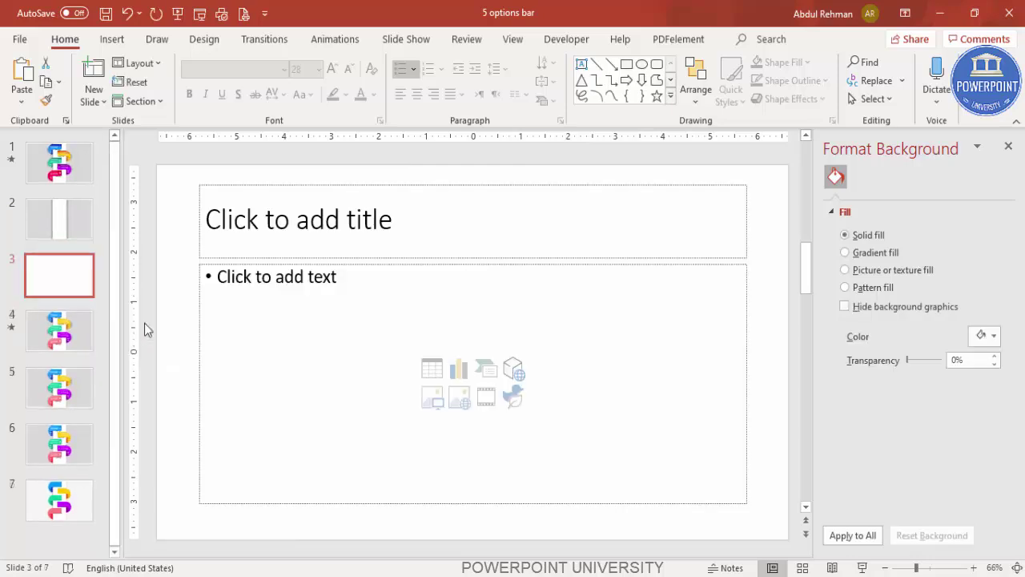
pyautogui.click(446, 184)
pyautogui.press('Delete')
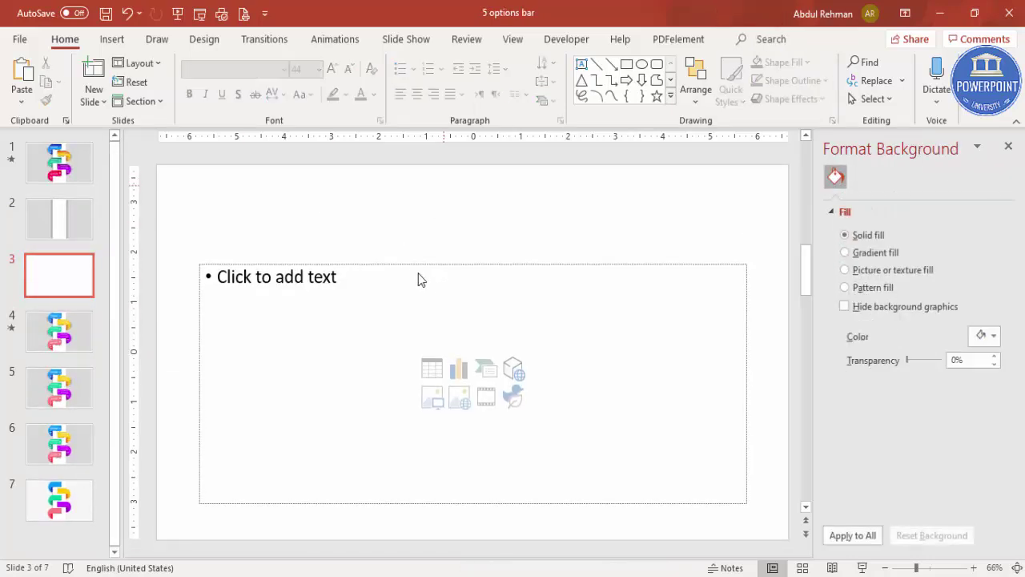
pyautogui.click(410, 264)
pyautogui.press('Delete')
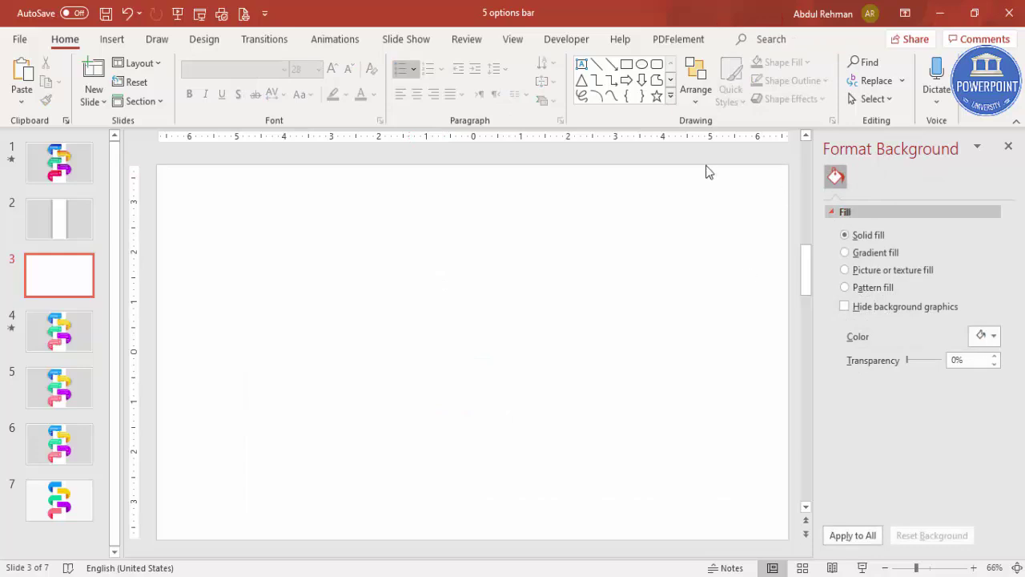
# Show the centre guides and draw a circle near the slide centre
pyautogui.click(511, 40)
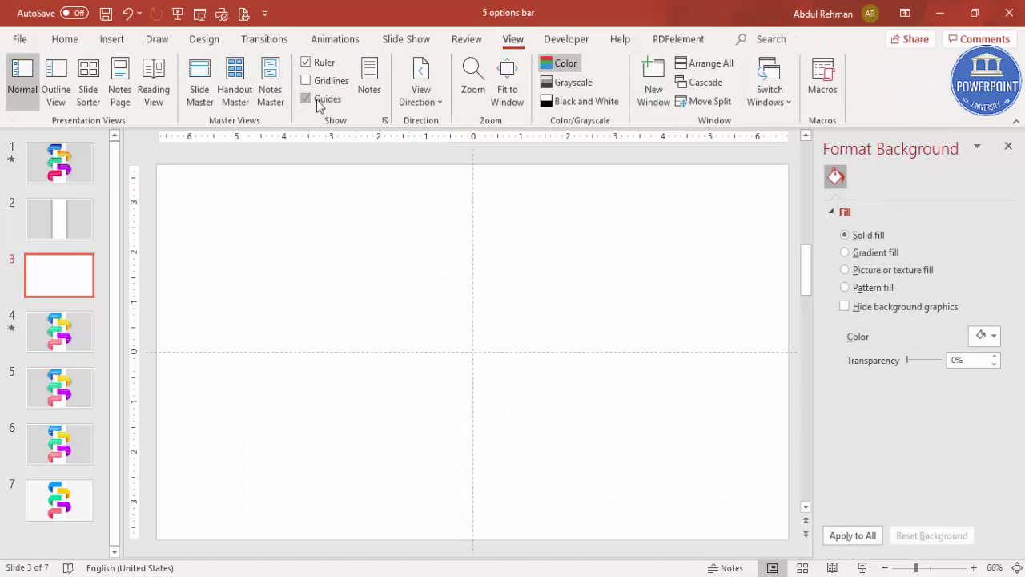
pyautogui.click(111, 39)
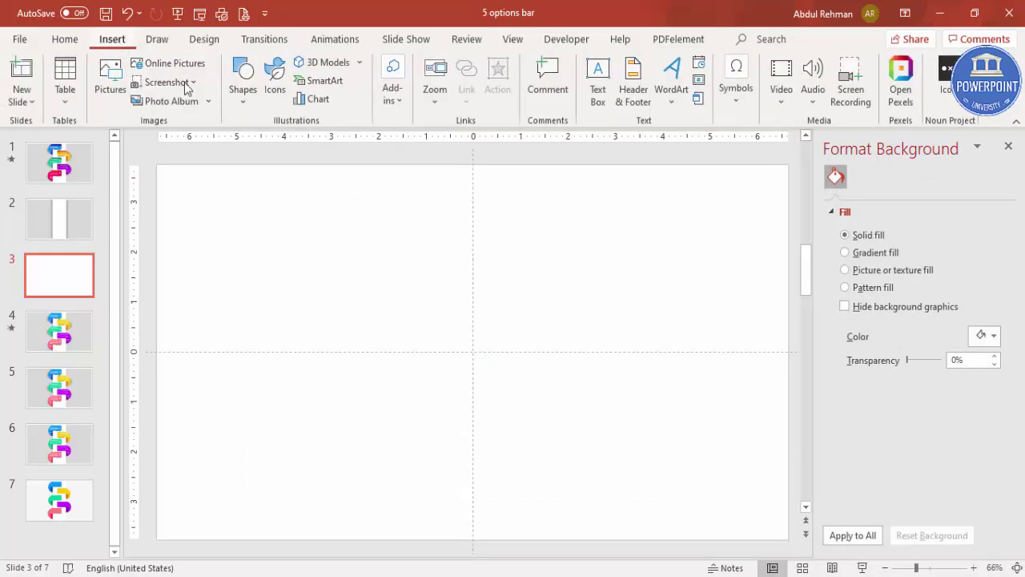
pyautogui.click(243, 88)
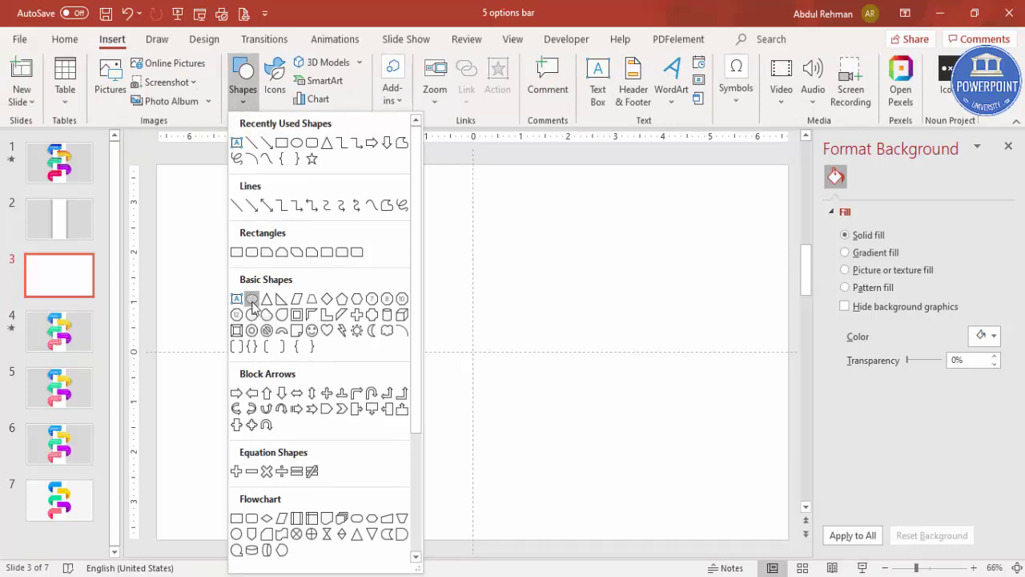
pyautogui.click(252, 300)
pyautogui.moveTo(464, 330); pyautogui.dragTo(527, 424)
# Give the circle no outline and a grey fill, and centre it horizontally and vertically
pyautogui.click(403, 81)
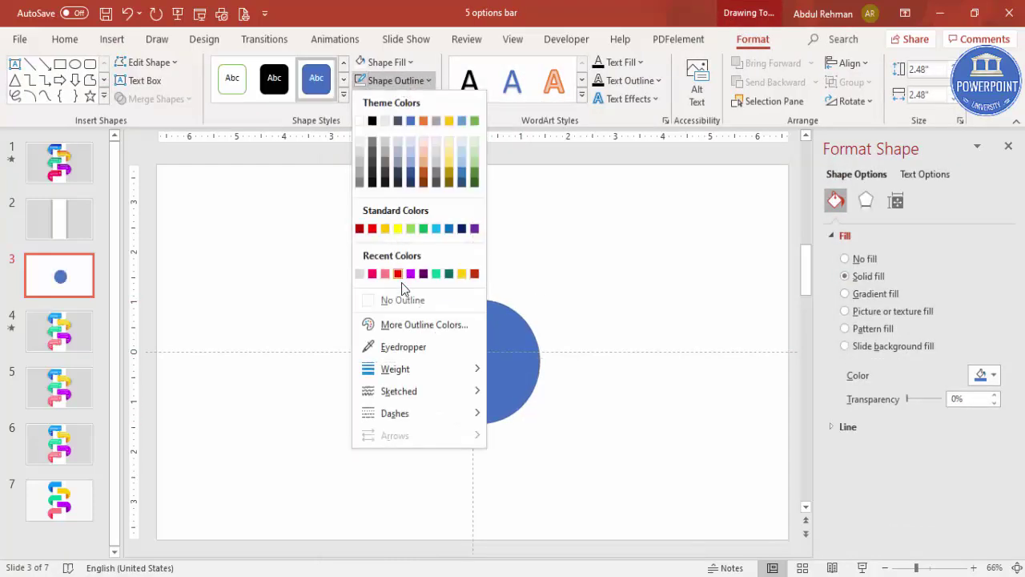
pyautogui.click(402, 298)
pyautogui.click(393, 67)
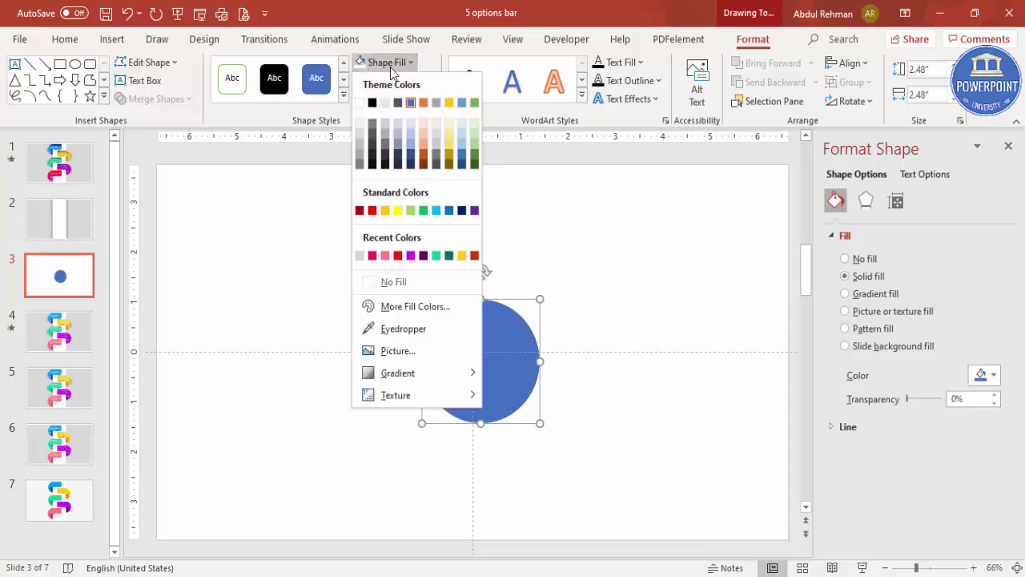
pyautogui.click(360, 163)
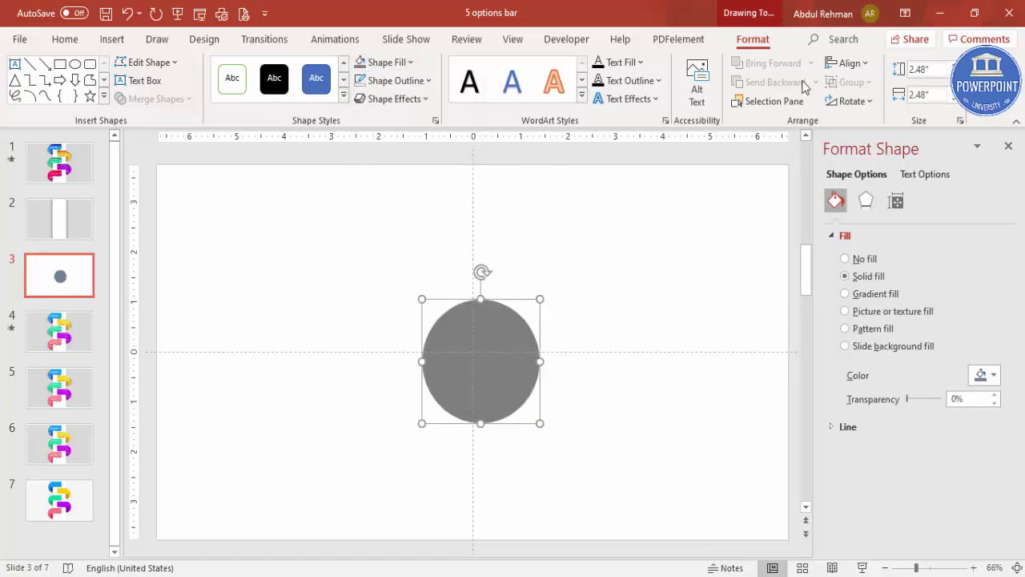
pyautogui.click(849, 62)
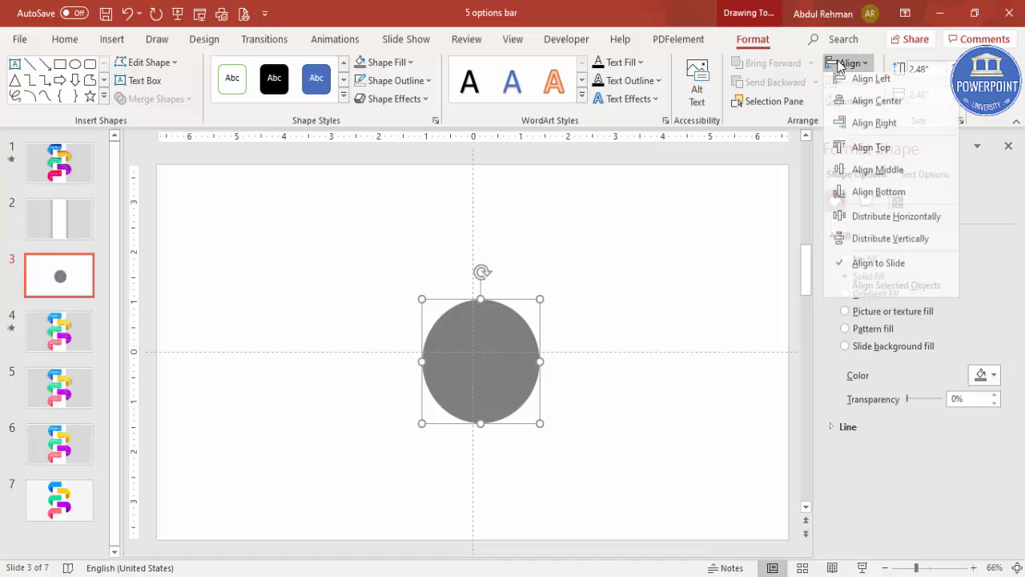
pyautogui.click(876, 106)
pyautogui.click(847, 63)
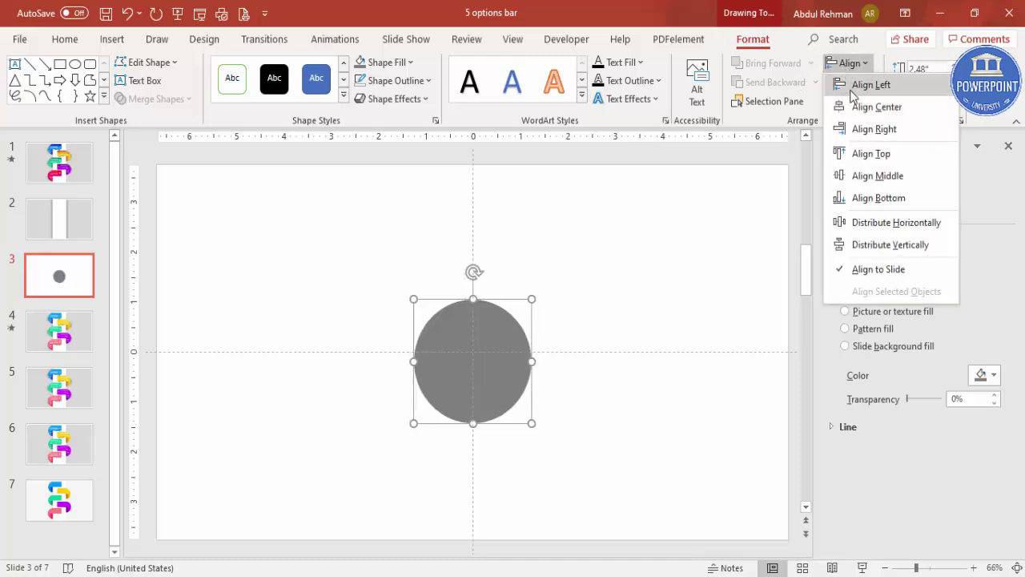
pyautogui.click(877, 175)
pyautogui.click(605, 268)
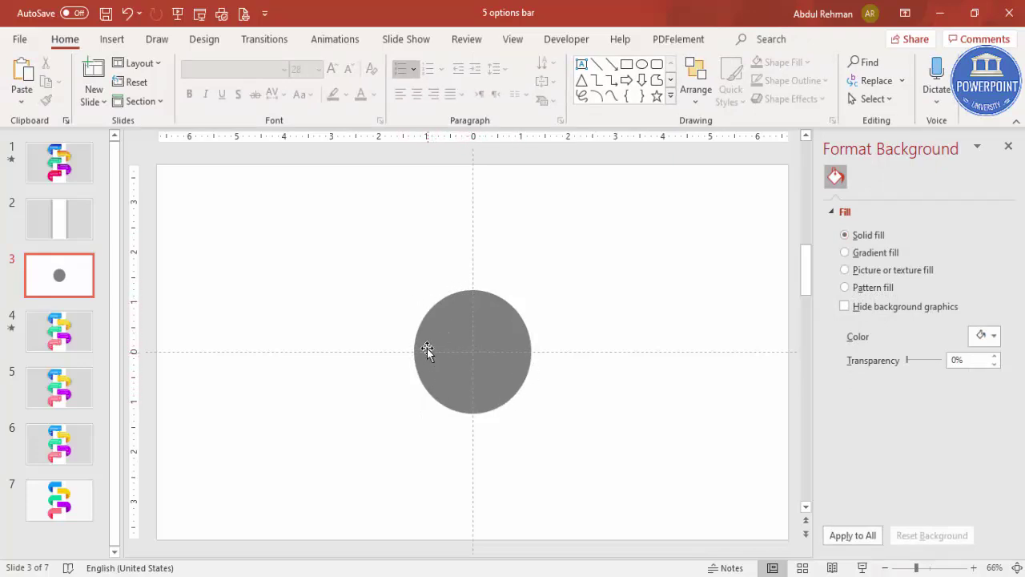
# Draw a rectangle covering the circle's upper-left quarter
pyautogui.click(111, 39)
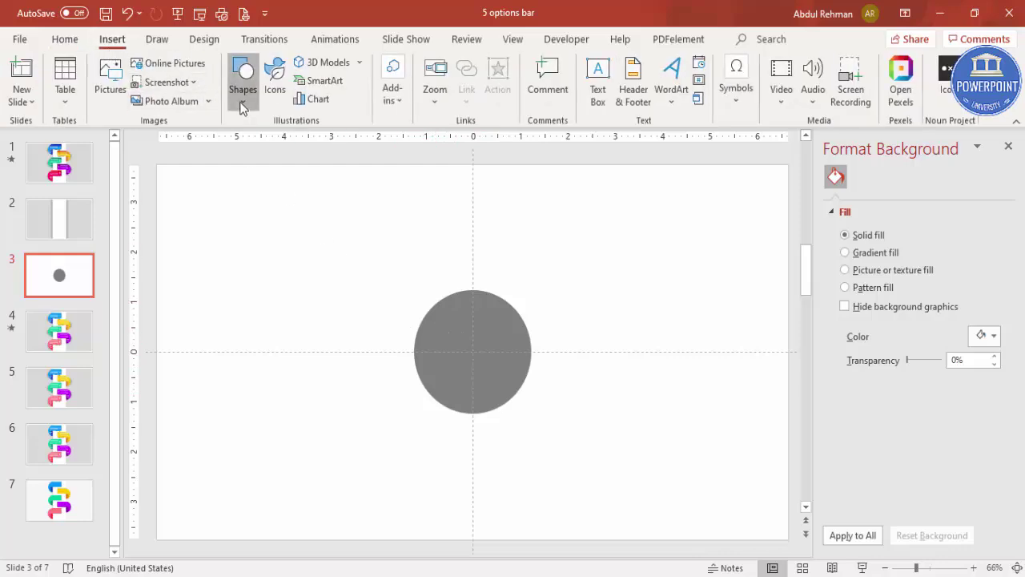
pyautogui.click(242, 78)
pyautogui.click(237, 253)
pyautogui.moveTo(368, 263); pyautogui.dragTo(471, 352)
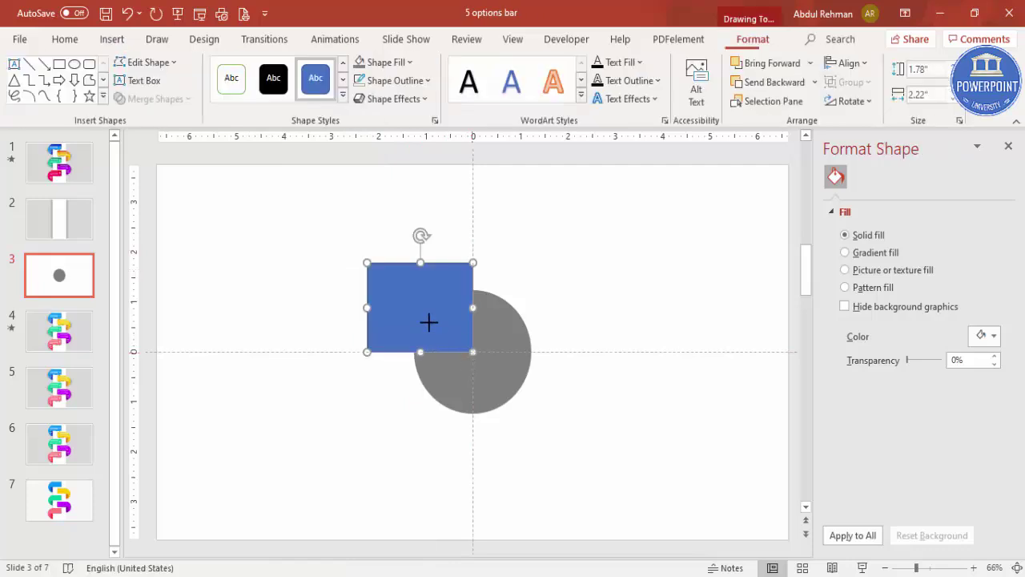
# Intersect the circle and rectangle to leave a quarter circle, then select it
pyautogui.click(506, 322)
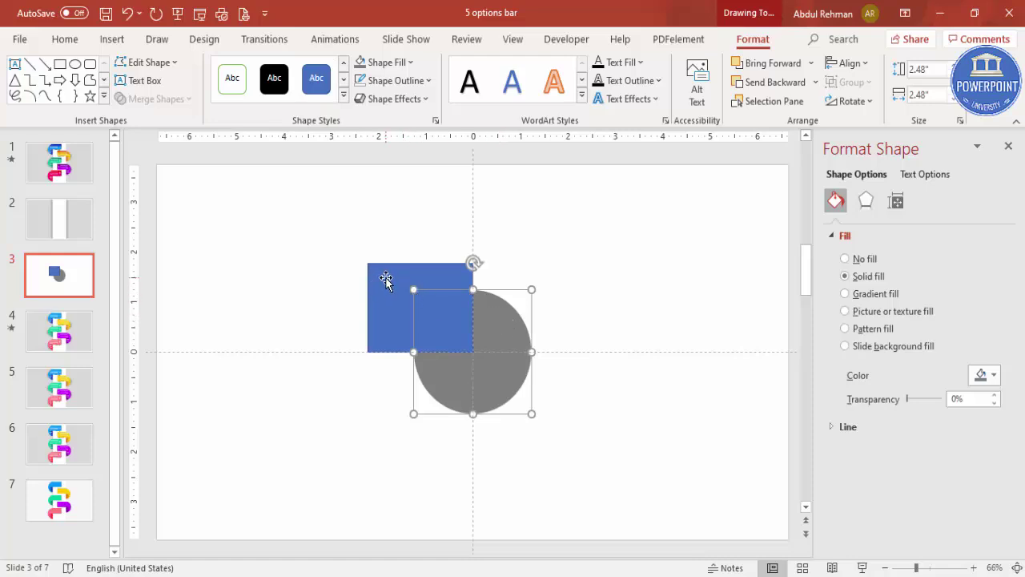
pyautogui.keyDown('shift'); pyautogui.click(386, 278); pyautogui.keyUp('shift')
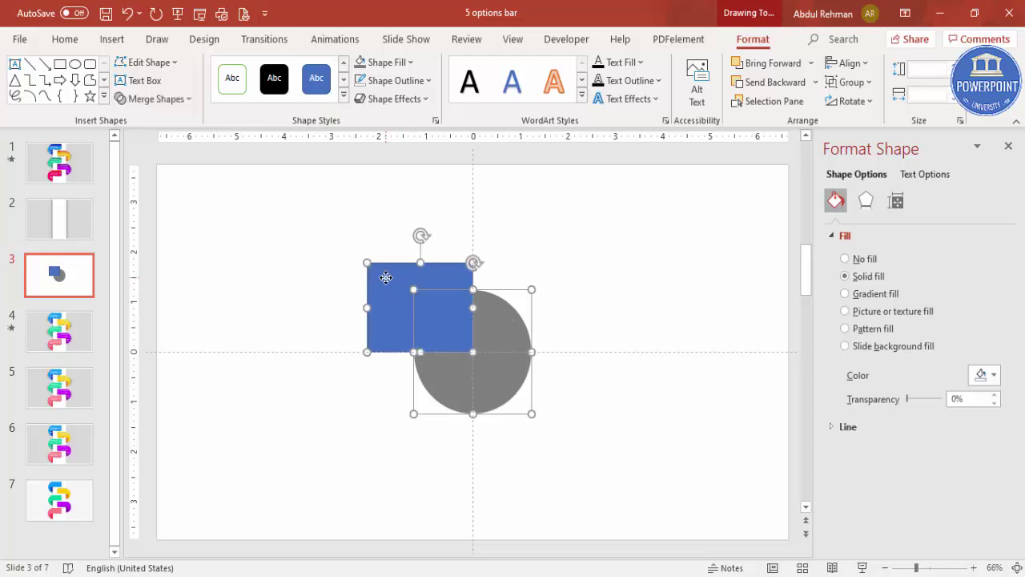
pyautogui.click(185, 99)
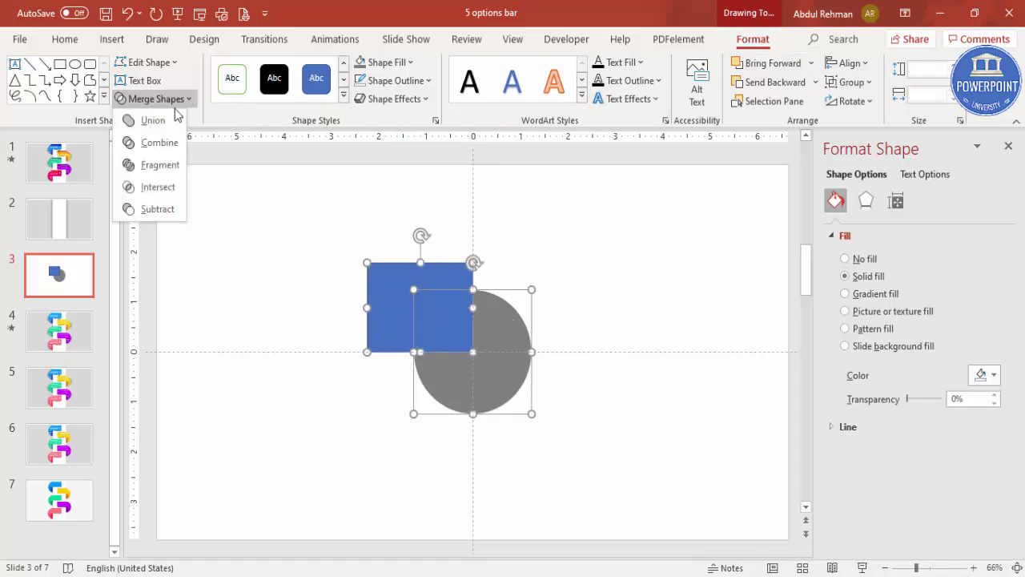
pyautogui.click(151, 185)
pyautogui.click(540, 338)
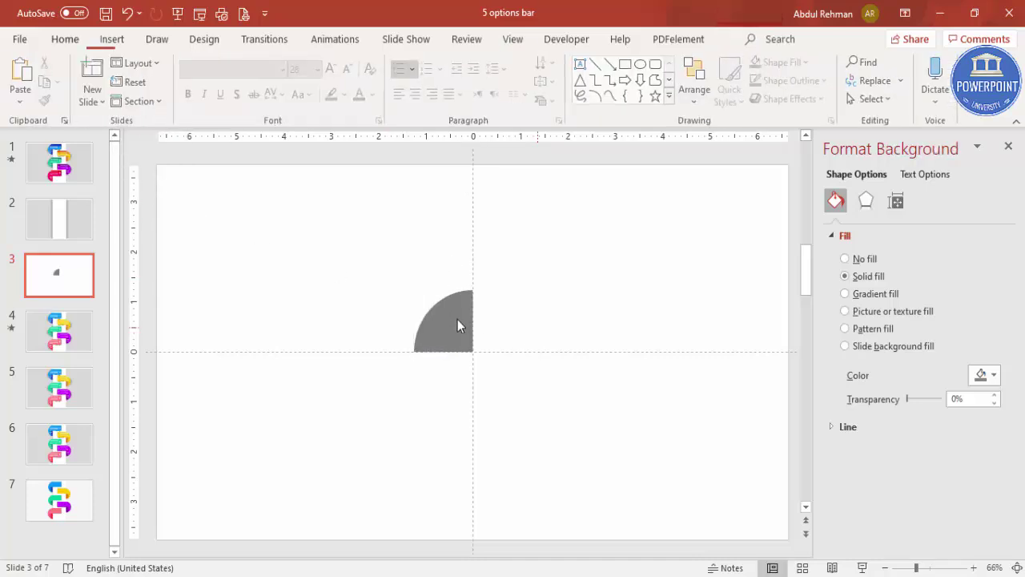
pyautogui.hotkey('ctrl', 'a')
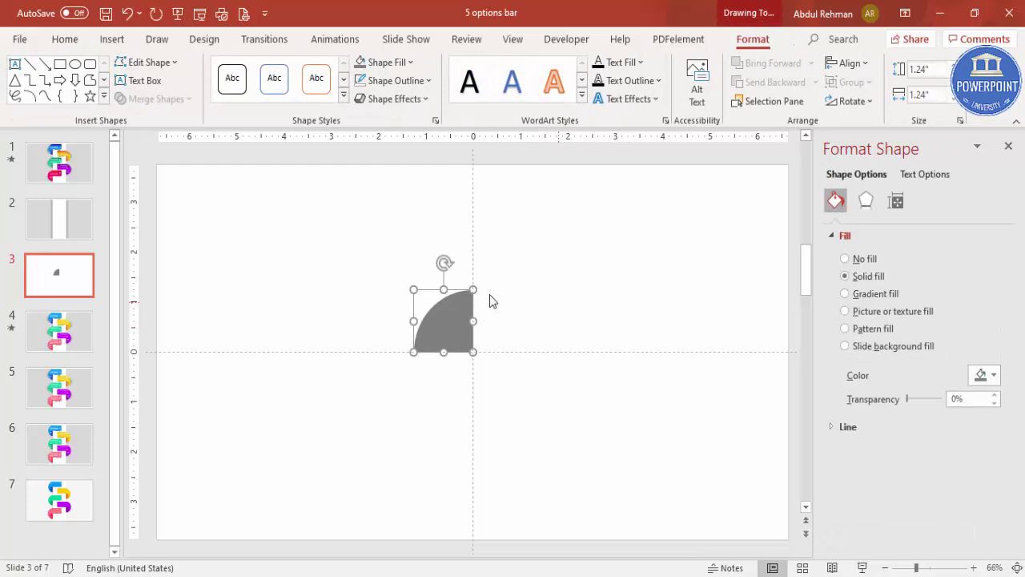
# Paste the quarter circle onto slide 2 at the white column's top-left edge
pyautogui.click(68, 232)
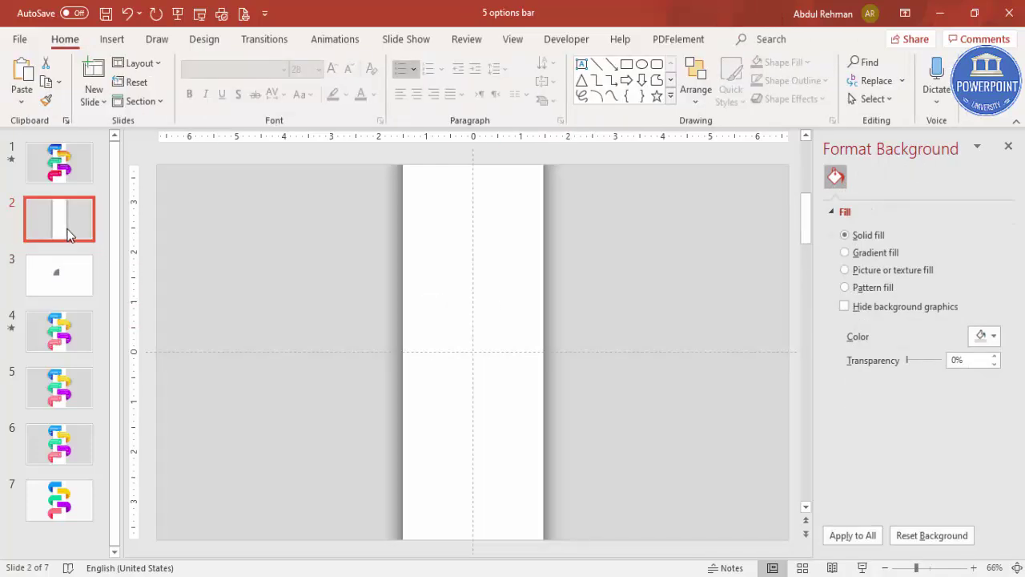
pyautogui.hotkey('ctrl', 'v')
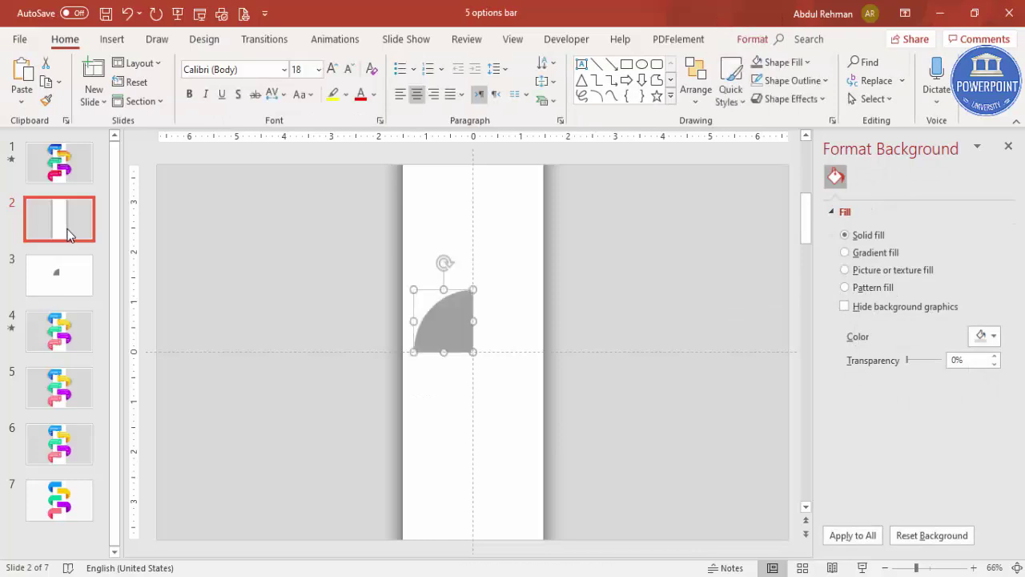
pyautogui.moveTo(449, 320); pyautogui.dragTo(379, 238)
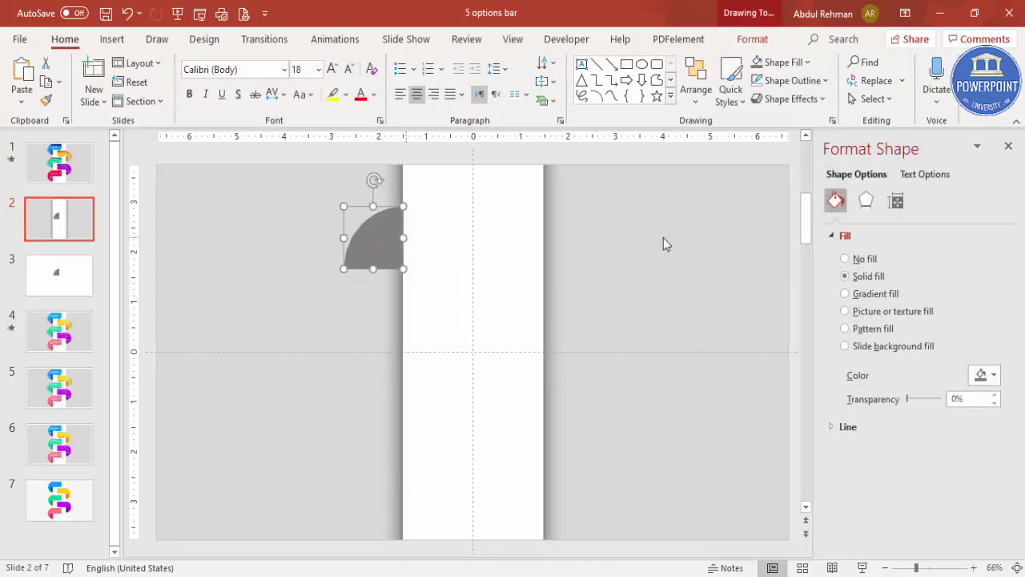
# Colour the quarter circle red
pyautogui.click(990, 375)
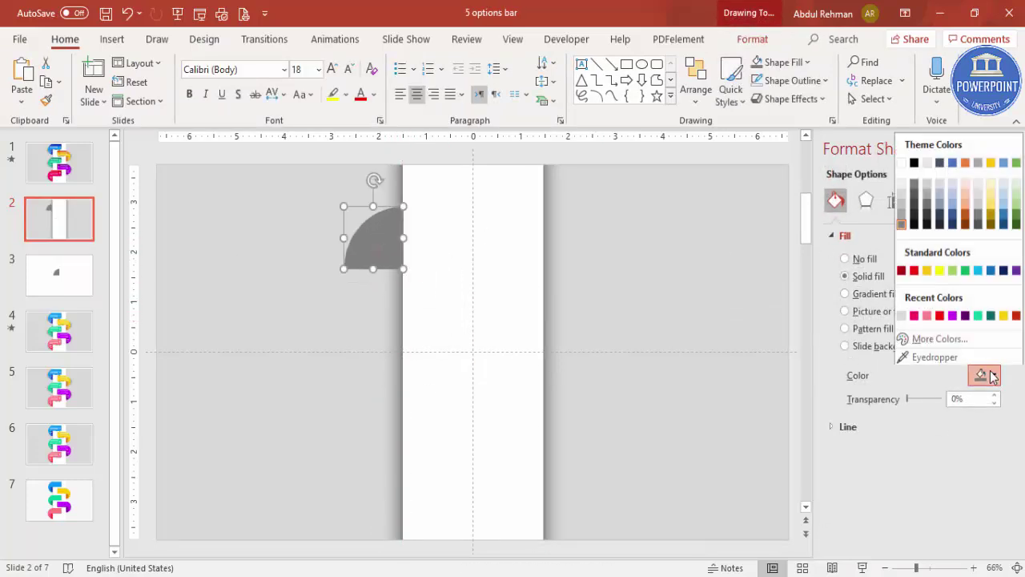
pyautogui.click(940, 315)
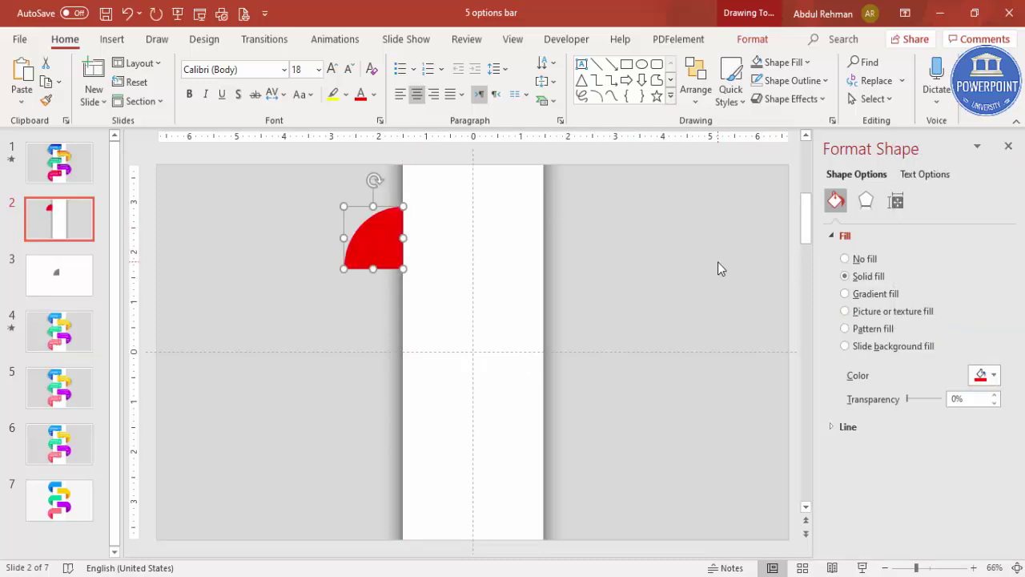
pyautogui.click(656, 238)
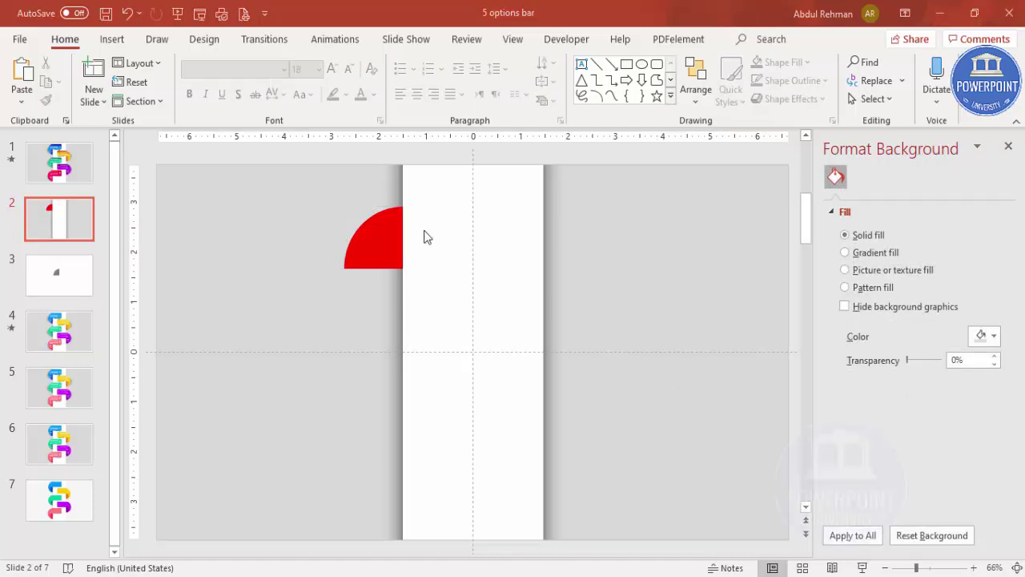
# Duplicate the quarter circle below, flip it vertically, and join them into a semicircle
pyautogui.click(388, 233)
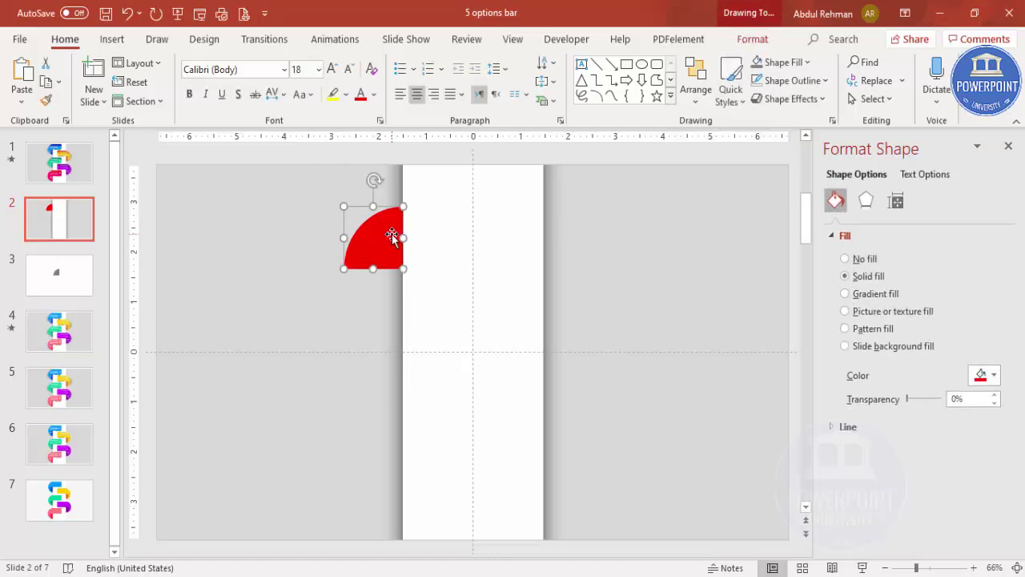
pyautogui.moveTo(392, 234); pyautogui.dragTo(389, 294)
pyautogui.click(757, 40)
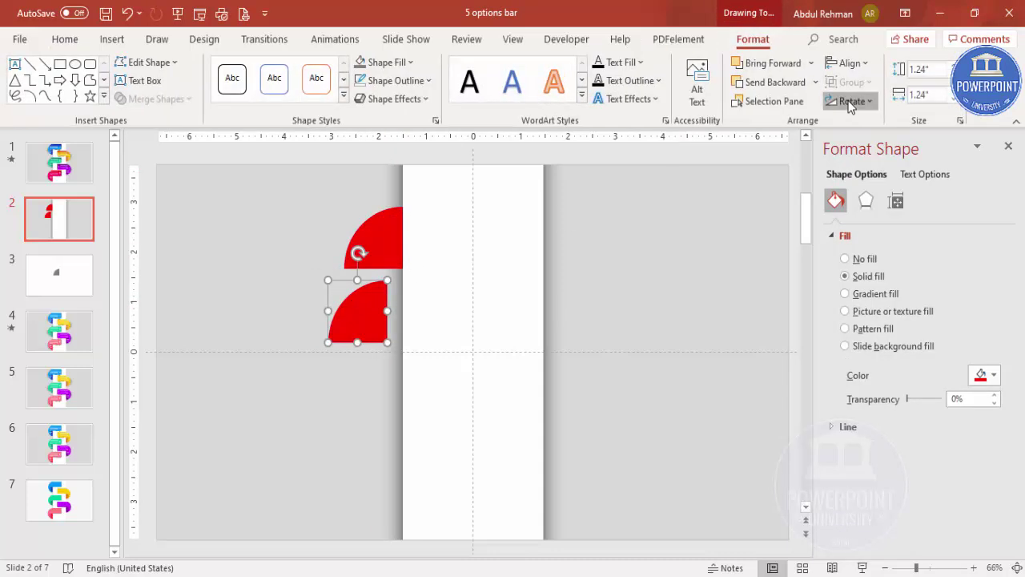
pyautogui.click(849, 101)
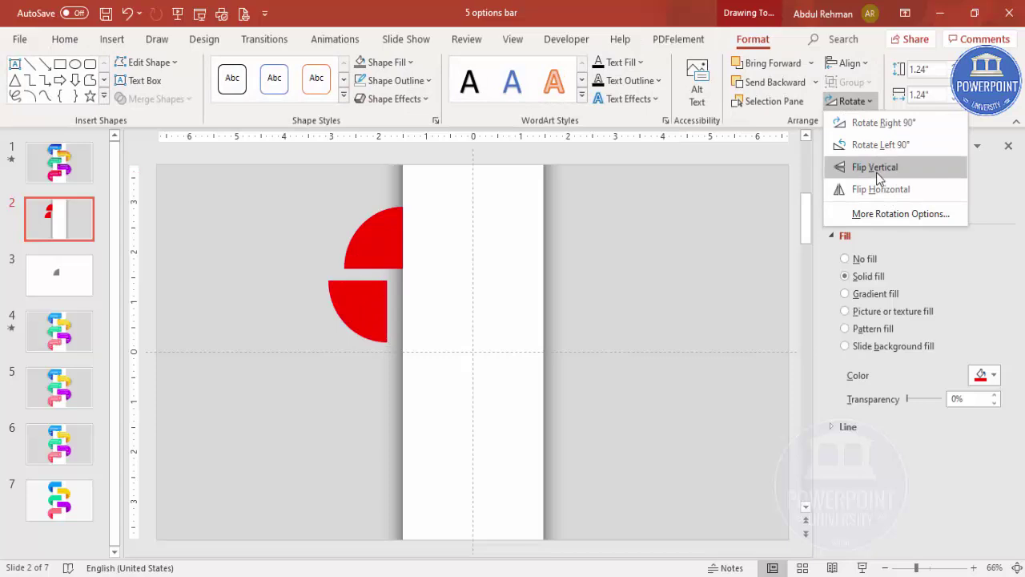
pyautogui.click(876, 166)
pyautogui.moveTo(390, 304)
pyautogui.mouseDown()
pyautogui.moveTo(361, 305)
pyautogui.moveTo(371, 298)
pyautogui.mouseUp()
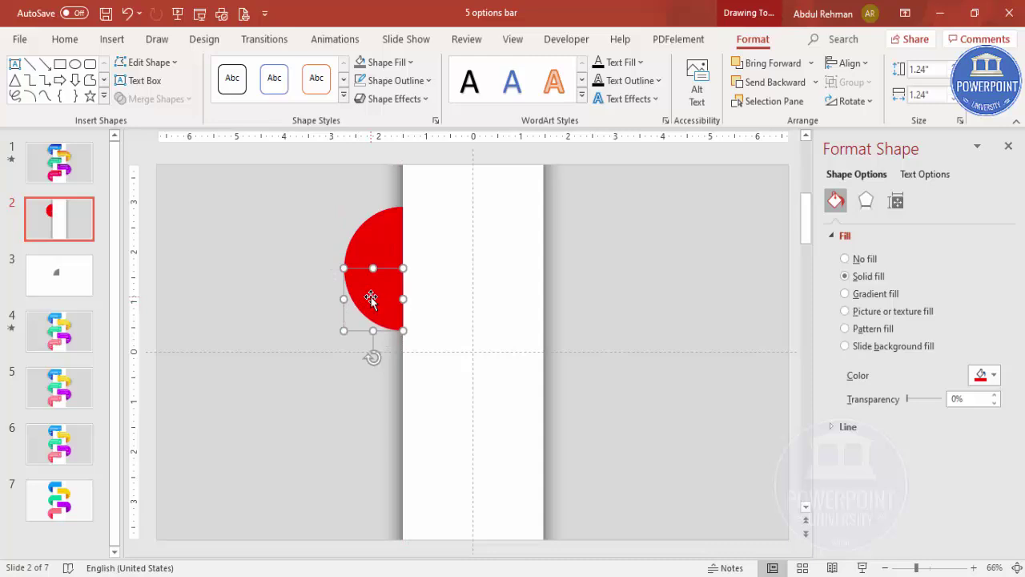
# Switch the lower quarter to a gradient fill with a red right stop
pyautogui.click(881, 292)
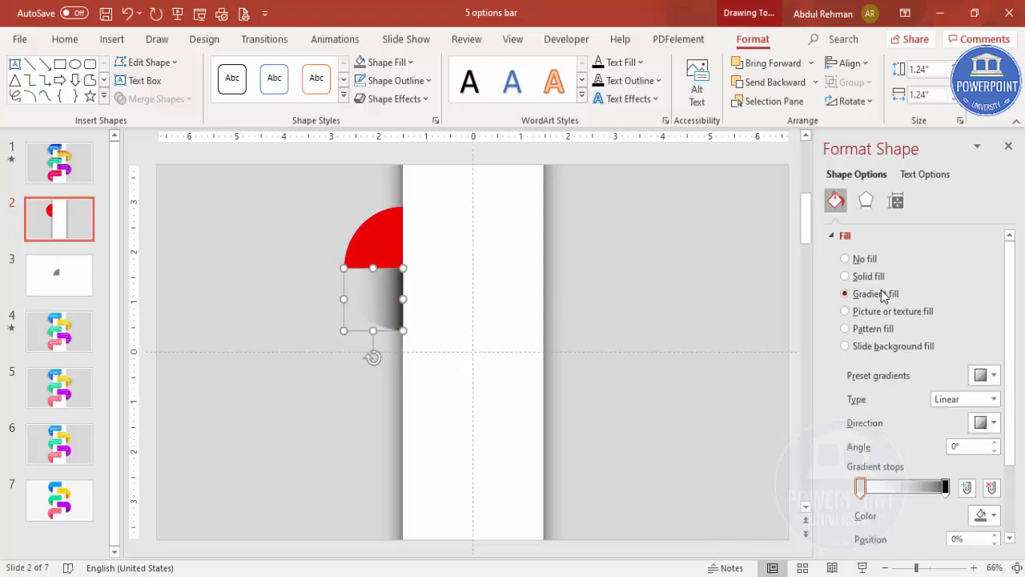
pyautogui.click(946, 487)
pyautogui.click(987, 515)
pyautogui.click(905, 453)
# Set the left gradient stop to pink at 0% transparency
pyautogui.click(861, 487)
pyautogui.click(987, 515)
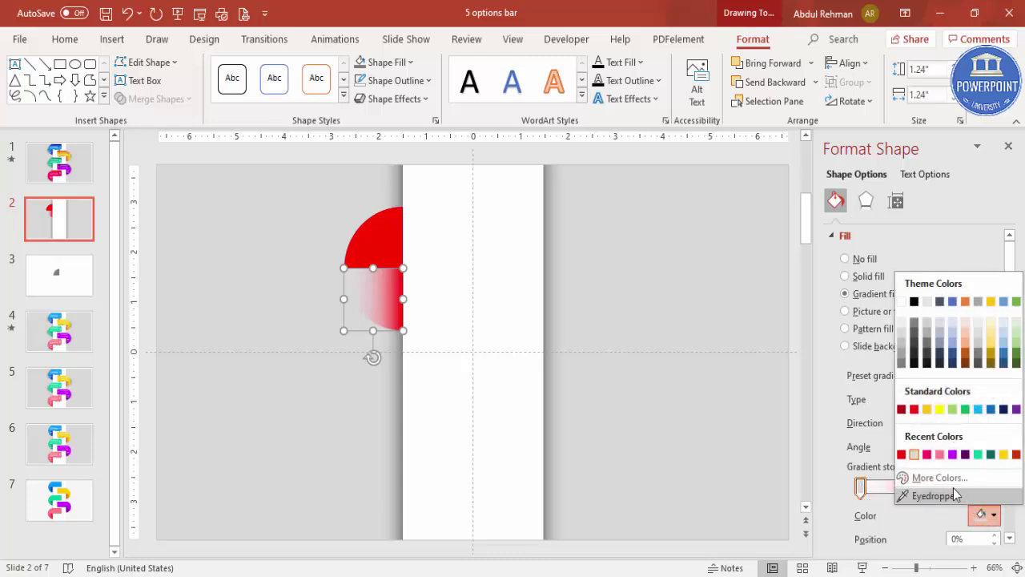
pyautogui.click(952, 478)
pyautogui.click(430, 159)
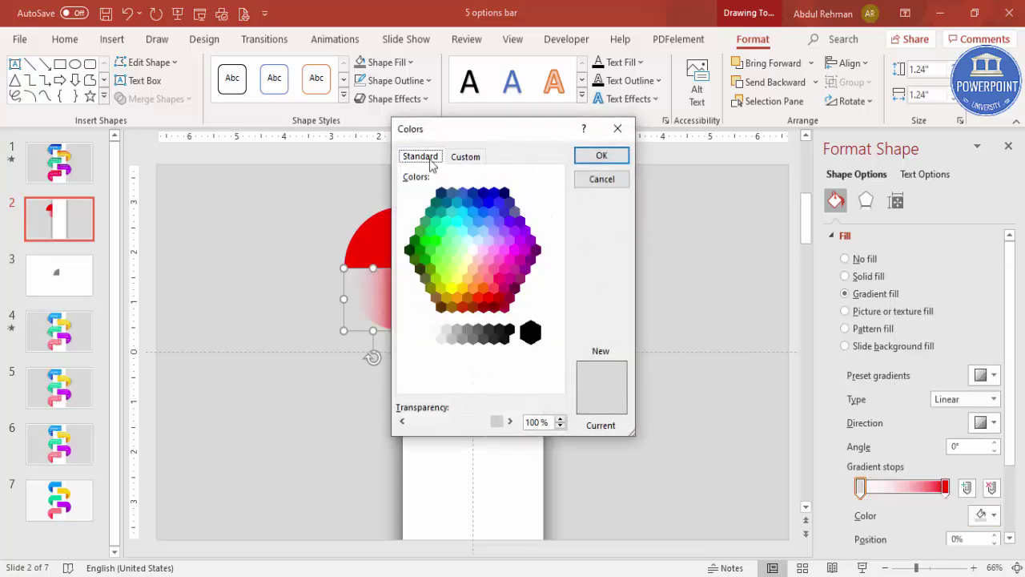
pyautogui.click(499, 279)
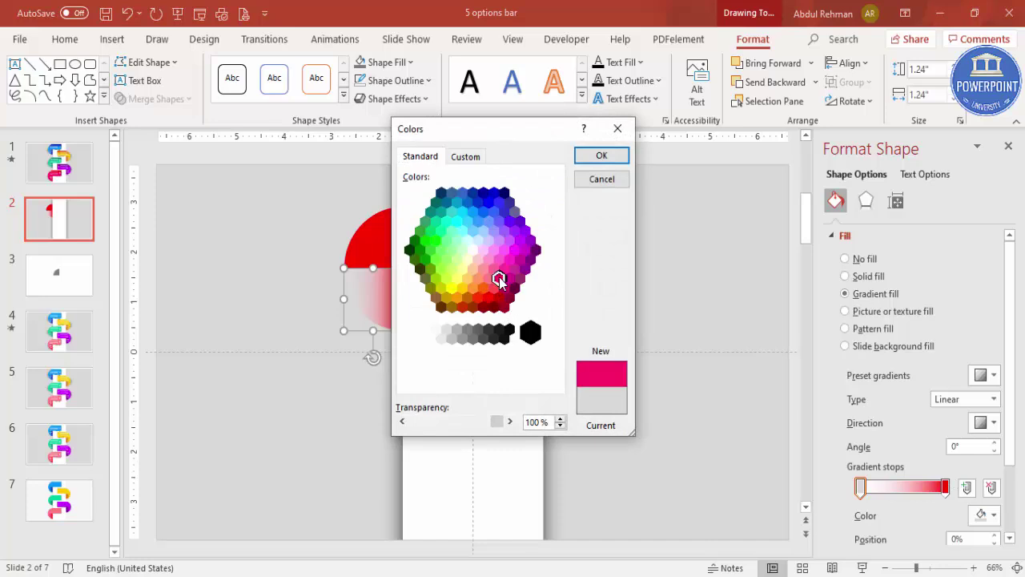
pyautogui.click(614, 157)
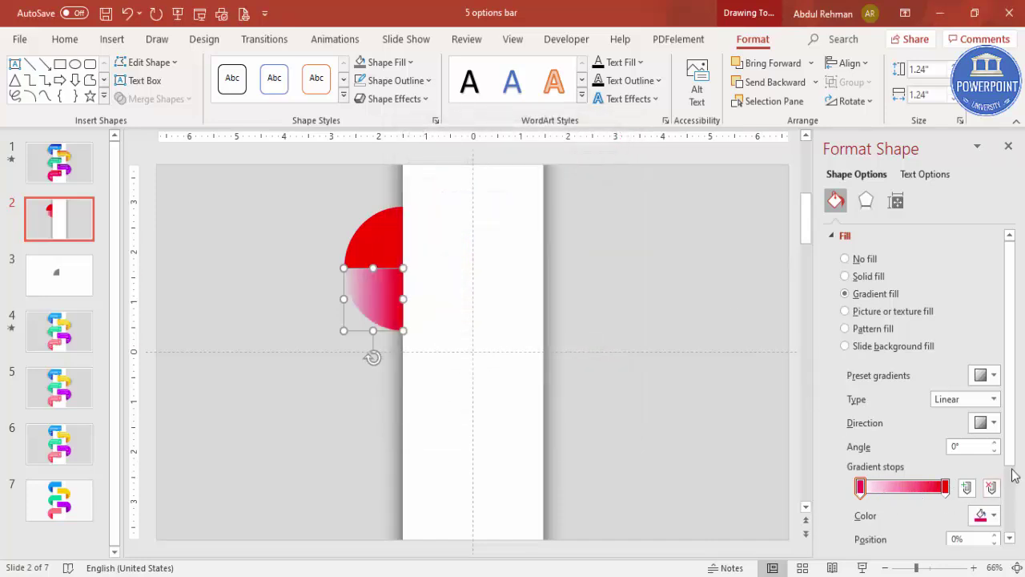
pyautogui.moveTo(1014, 464); pyautogui.dragTo(1012, 523)
pyautogui.moveTo(941, 490); pyautogui.dragTo(891, 493)
pyautogui.click(945, 414)
pyautogui.moveTo(915, 488); pyautogui.dragTo(884, 491)
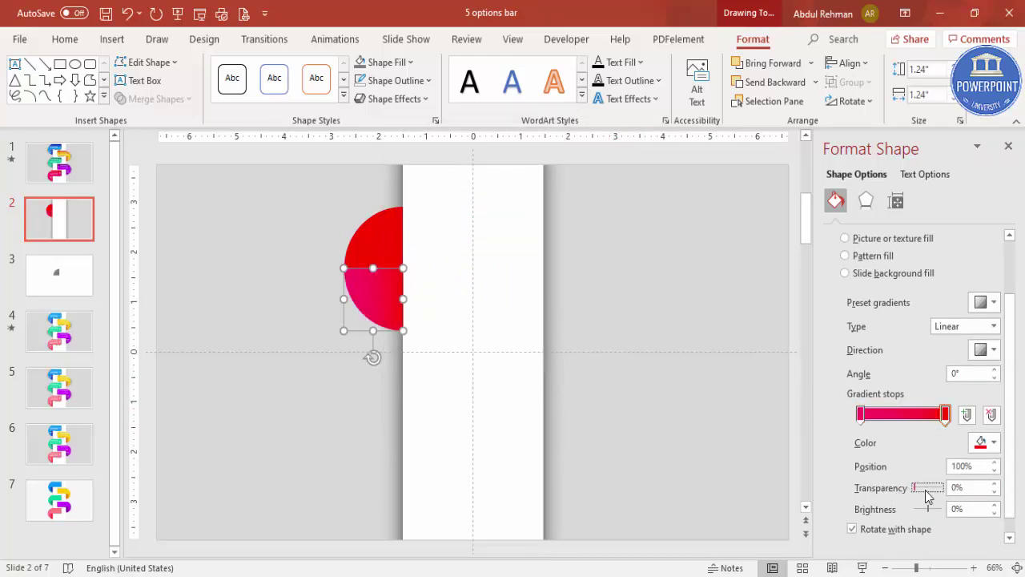
pyautogui.click(609, 405)
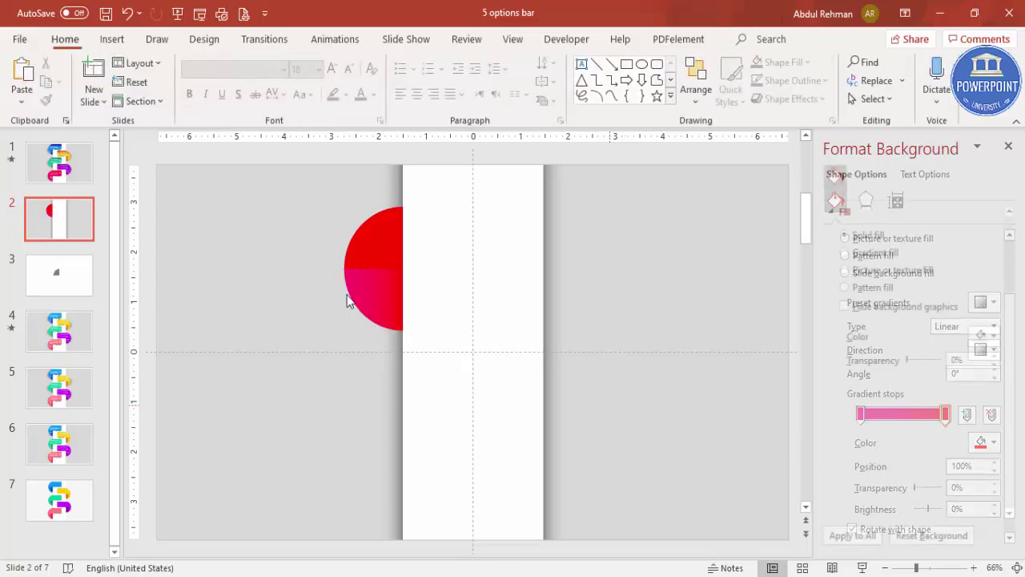
# Apply a Linear Up (270°) pink-red gradient fill to the upper quarter-circle
pyautogui.click(378, 242)
pyautogui.click(992, 376)
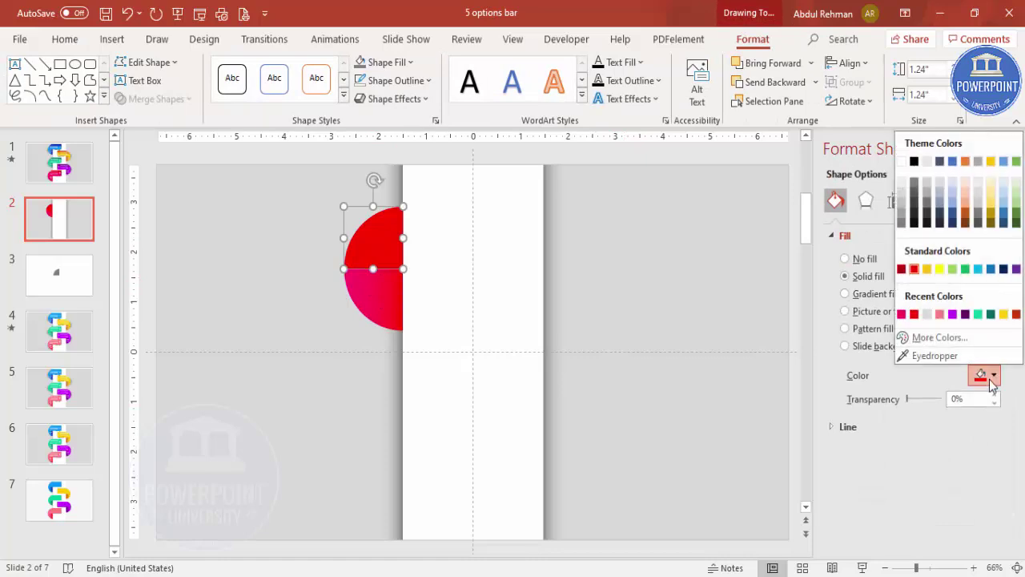
pyautogui.click(846, 294)
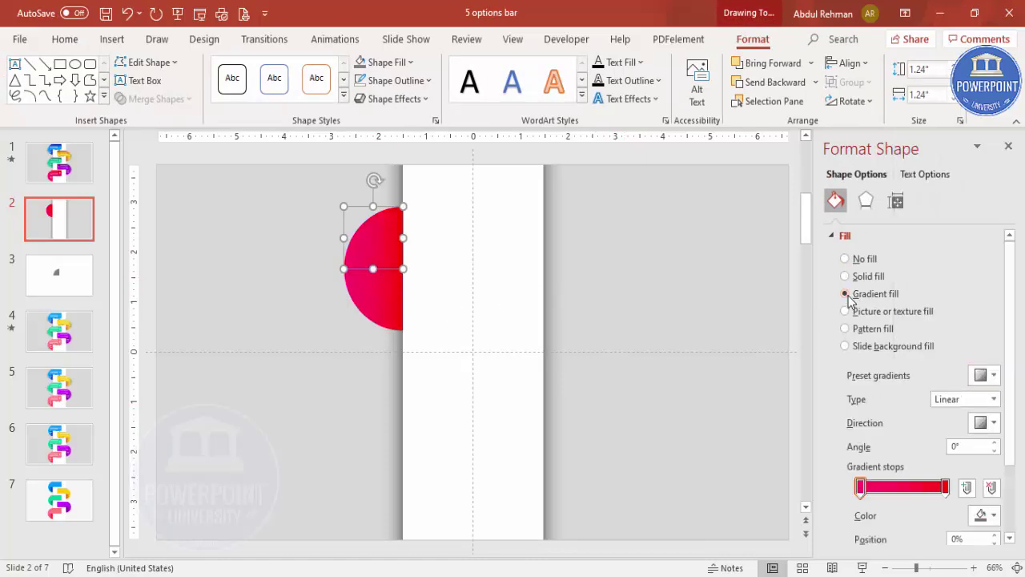
pyautogui.click(981, 422)
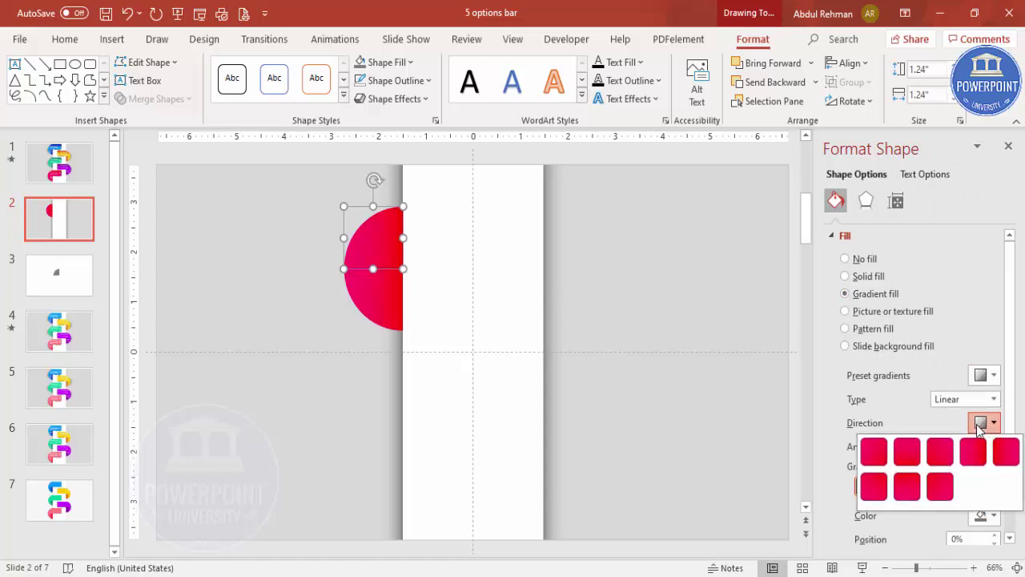
pyautogui.click(908, 487)
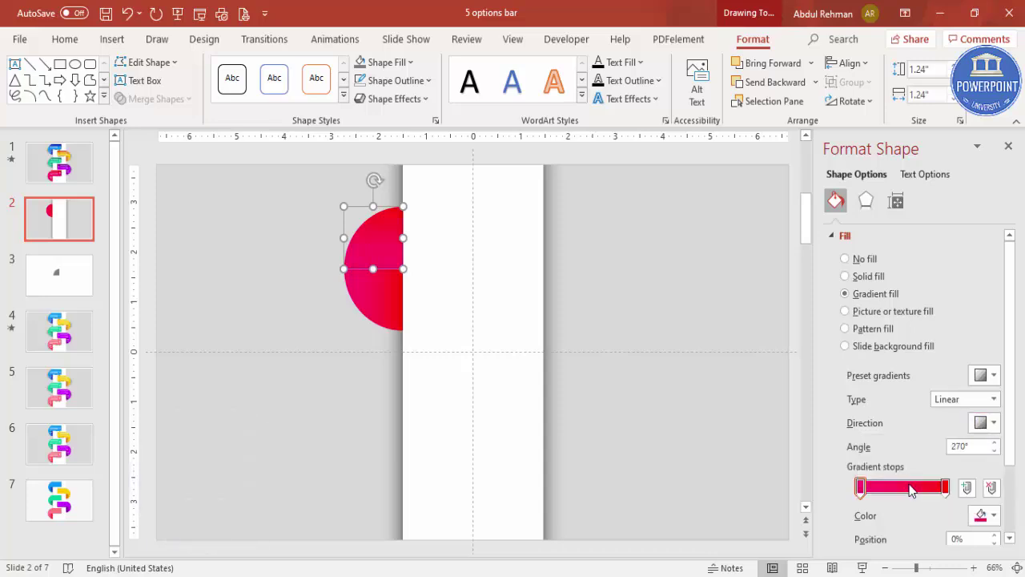
pyautogui.click(754, 341)
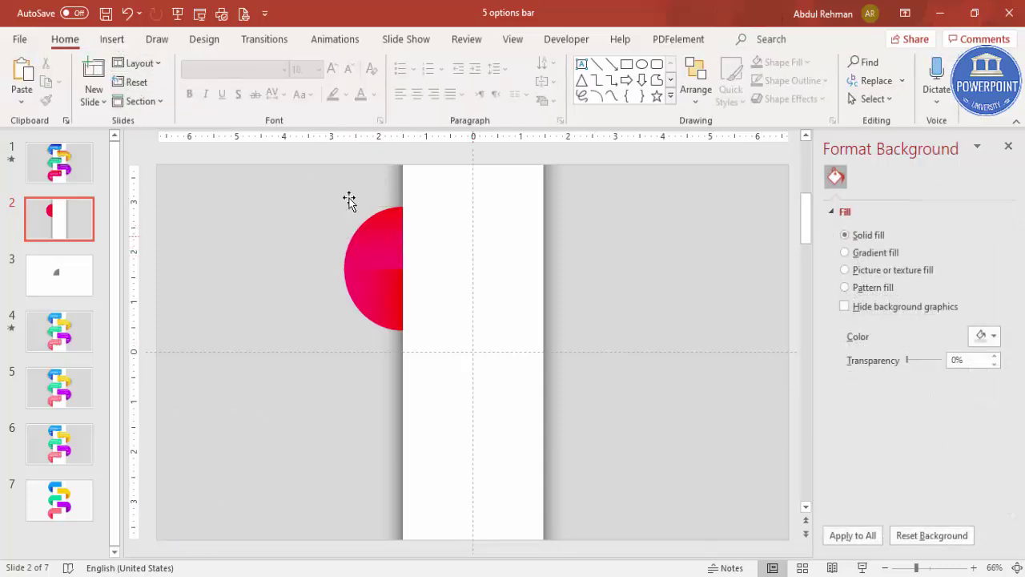
# Draw an outline-free rectangle extending right from the semicircle's top
pyautogui.click(120, 40)
pyautogui.click(243, 103)
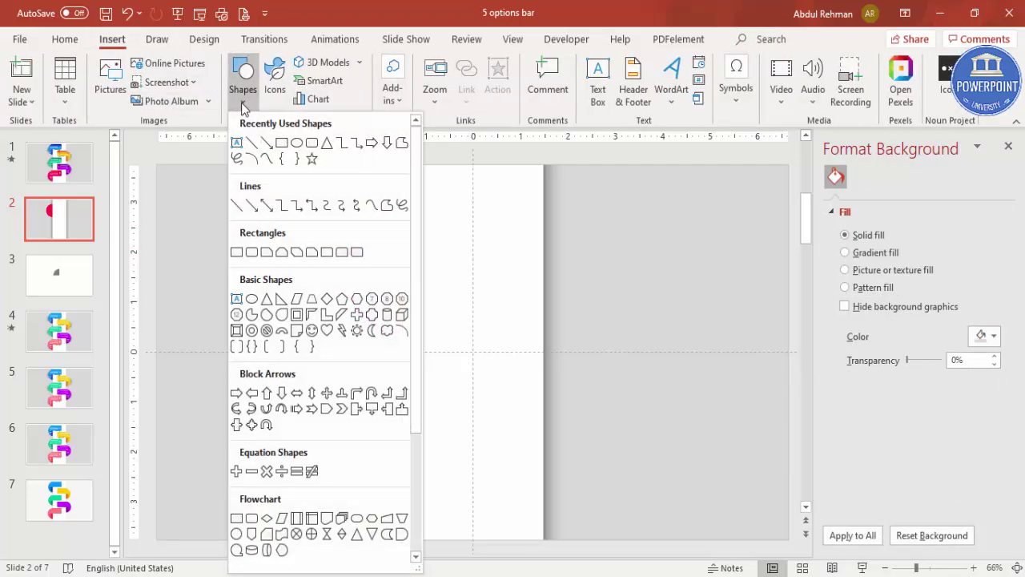
pyautogui.click(237, 251)
pyautogui.moveTo(402, 207); pyautogui.dragTo(500, 268)
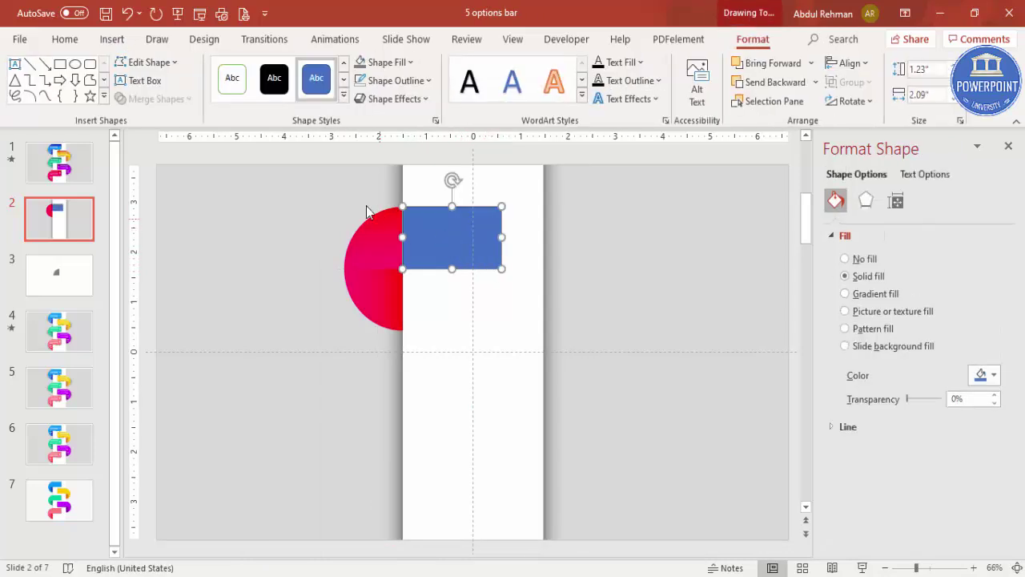
pyautogui.click(382, 84)
pyautogui.click(398, 298)
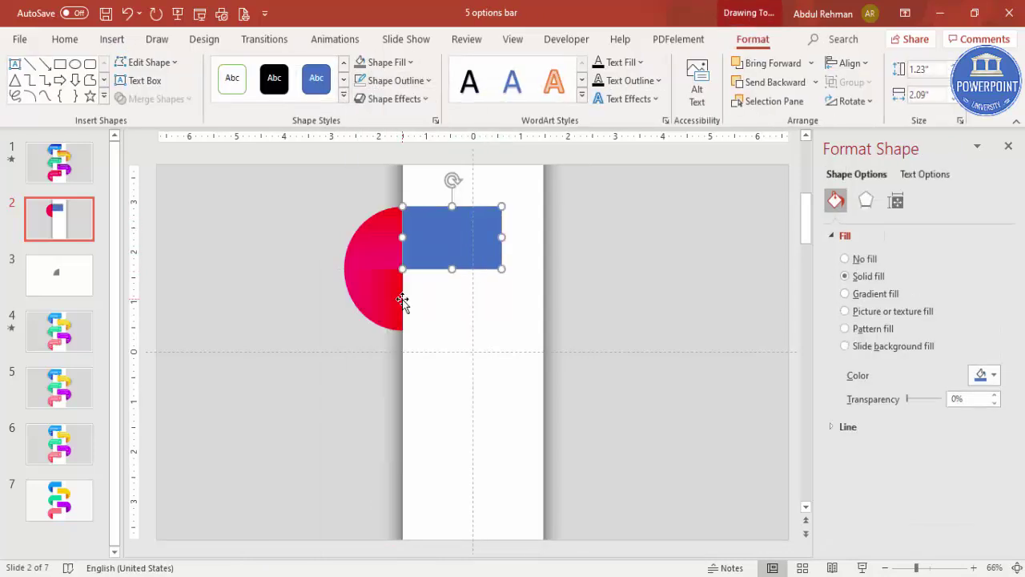
# Copy the upper quarter-circle's pink gradient onto the rectangle with Format Painter
pyautogui.click(382, 228)
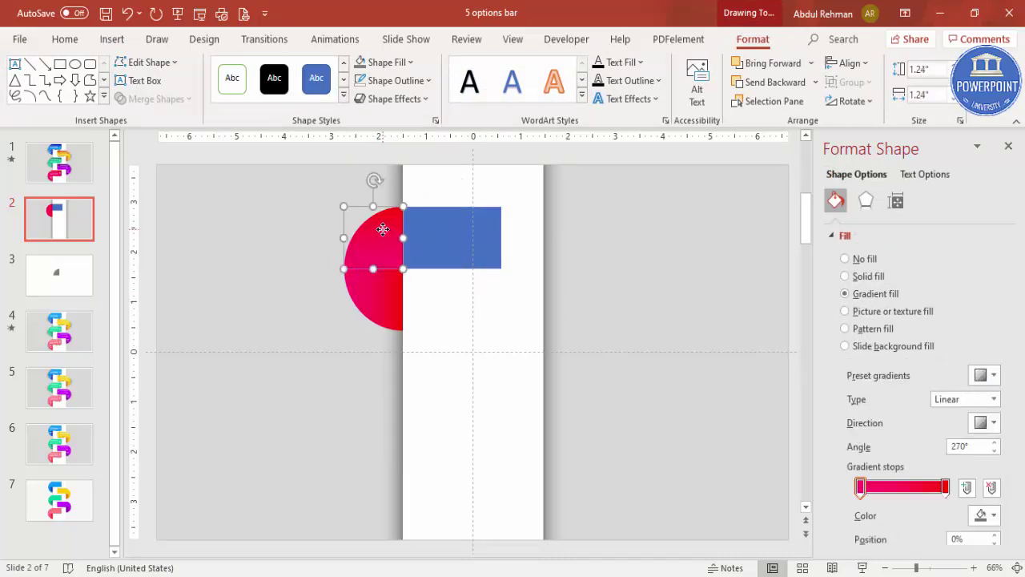
pyautogui.click(66, 40)
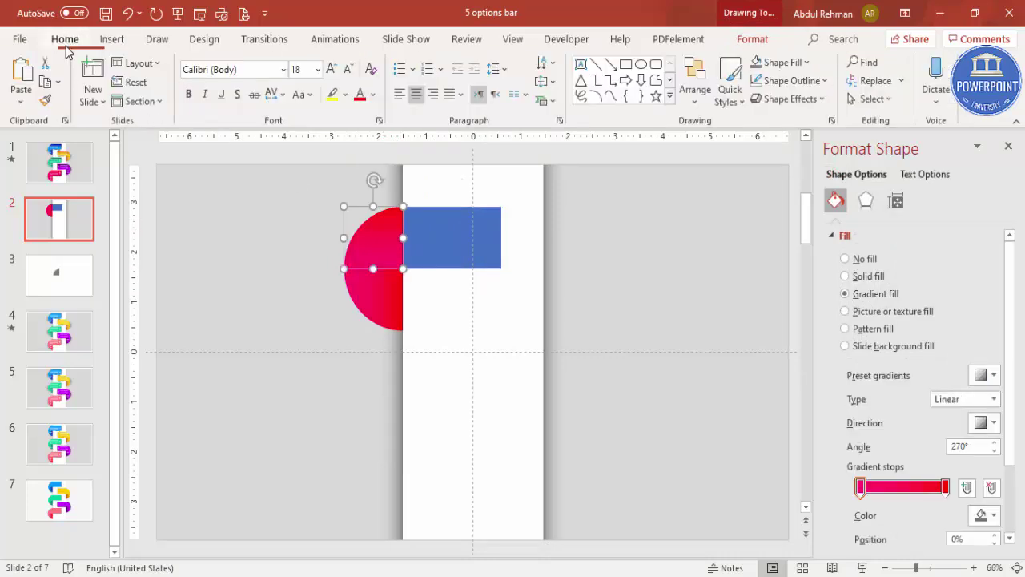
pyautogui.click(47, 101)
pyautogui.click(445, 231)
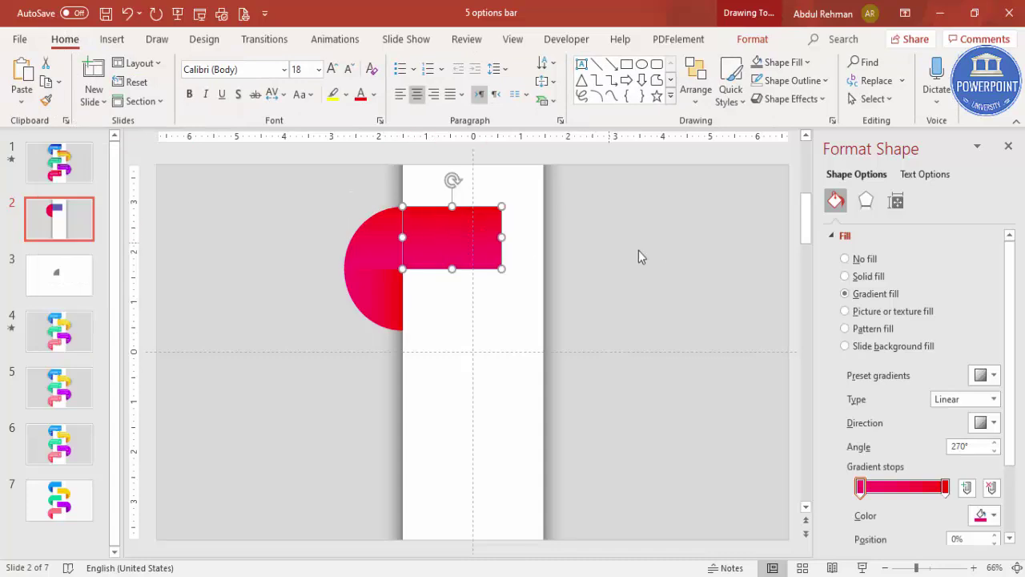
pyautogui.click(645, 251)
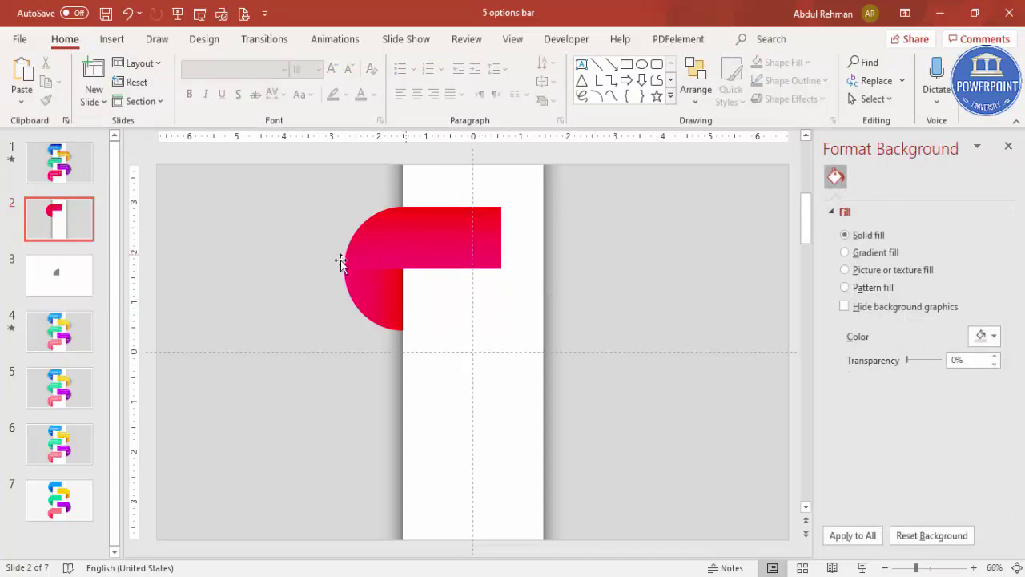
# Change the lower quarter-circle's gradient stop to a magenta shade
pyautogui.click(382, 298)
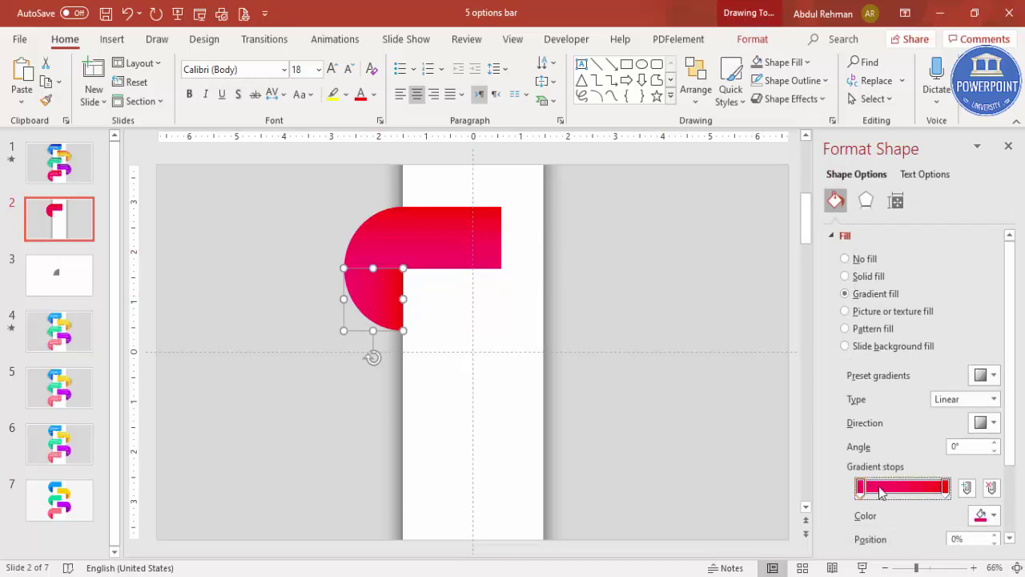
pyautogui.click(983, 515)
pyautogui.click(939, 478)
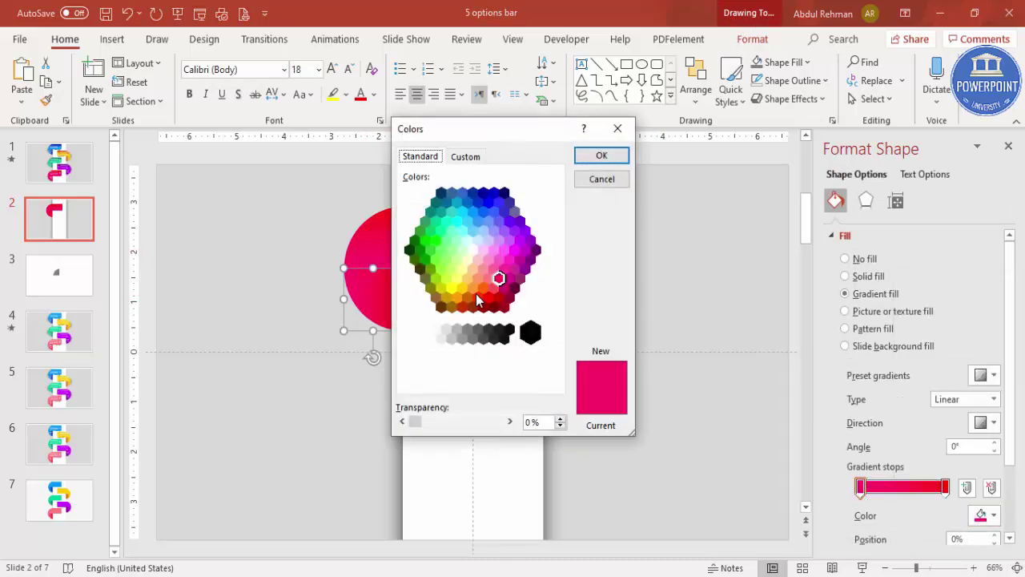
pyautogui.click(504, 288)
pyautogui.click(497, 288)
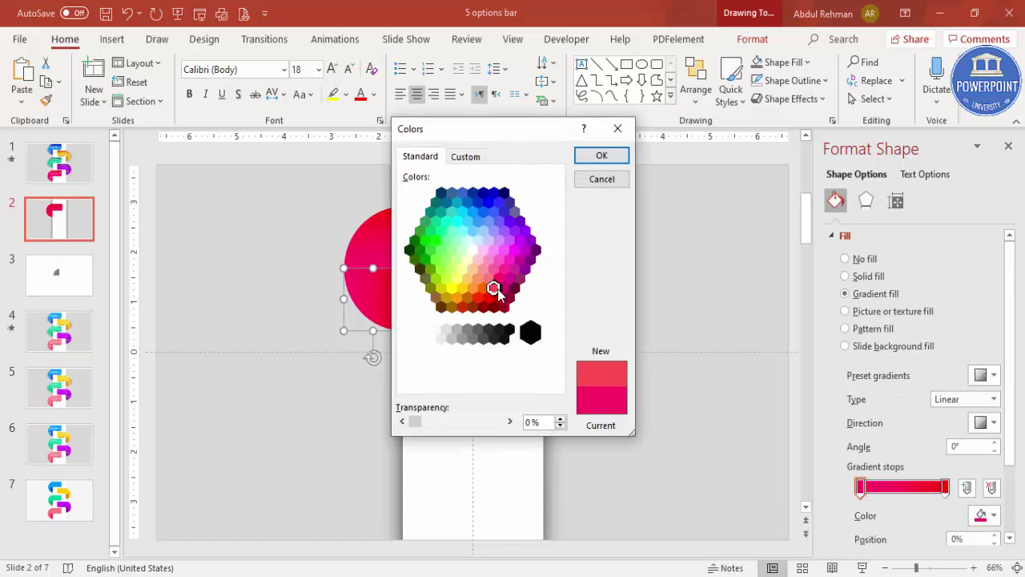